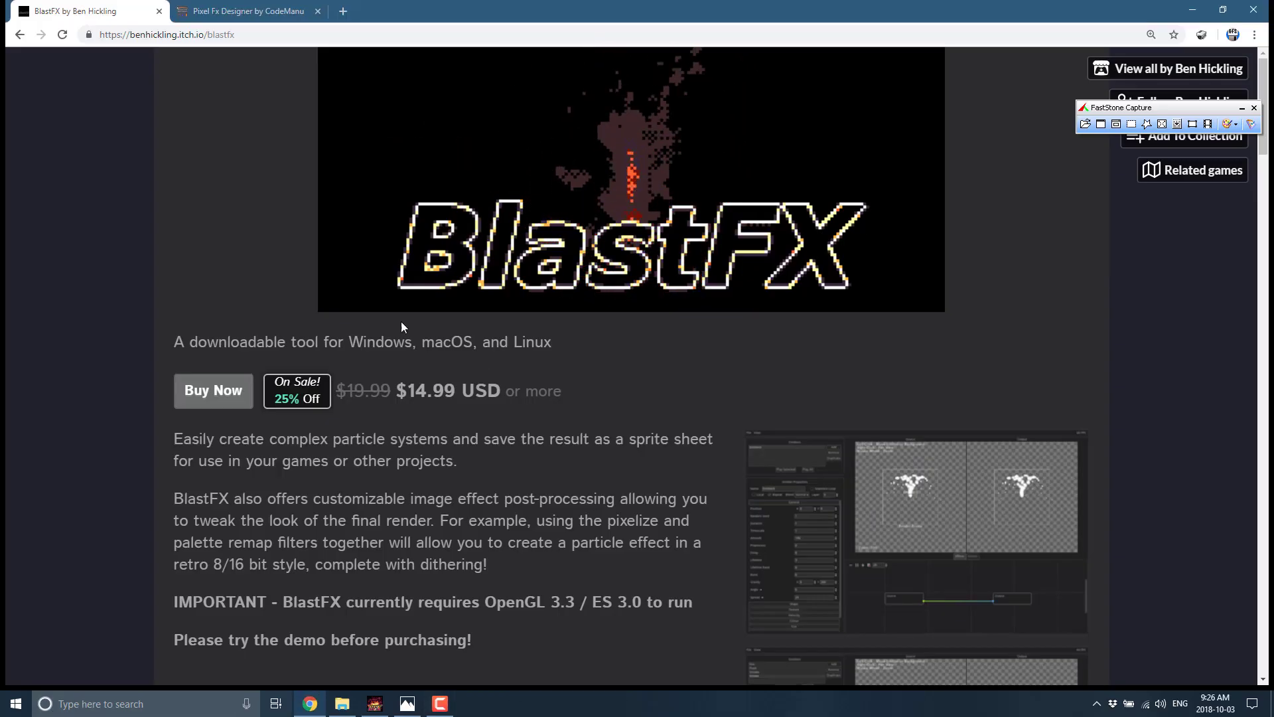
Glance at the Pixel Fx Designer page, then copy BlastFX's OpenGL 3.3 / ES 3.0 requirement line.
{"action": "left_click", "coordinate": [245, 12]}
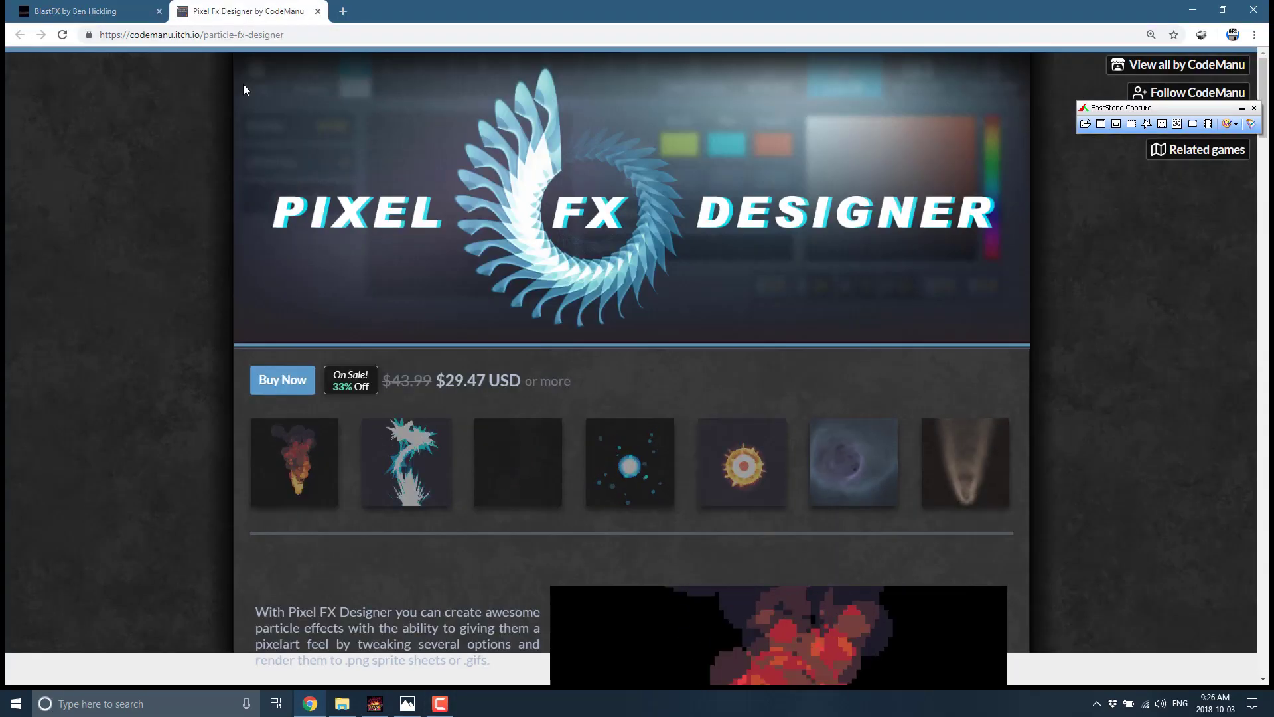
{"action": "left_click", "coordinate": [83, 15]}
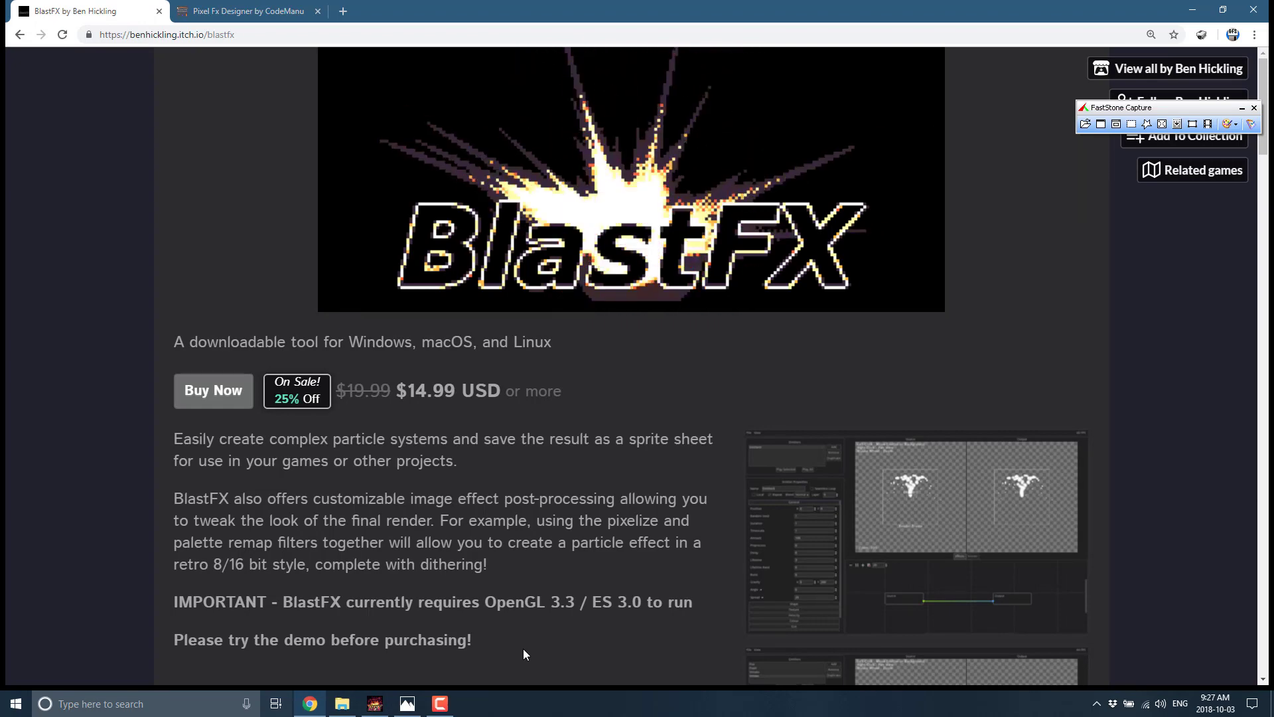
{"action": "scroll", "coordinate": [528, 610], "scroll_direction": "down", "scroll_amount": 4}
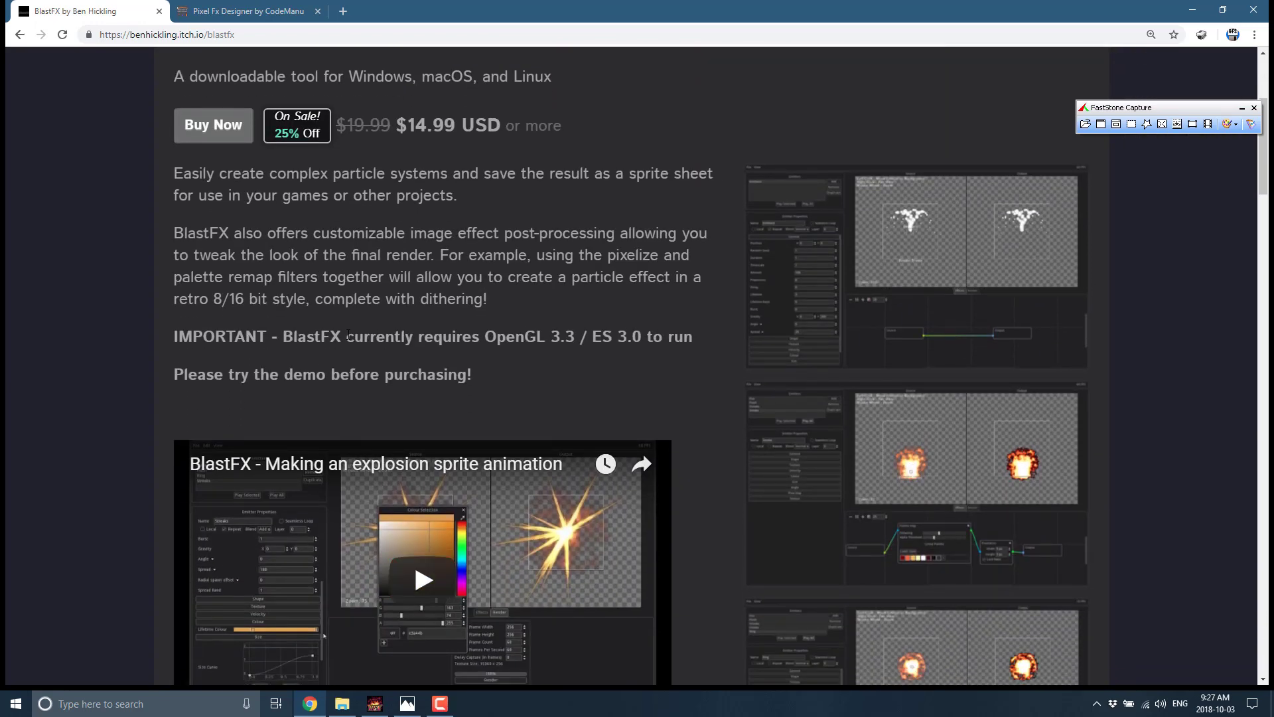
{"action": "left_click_drag", "start_coordinate": [348, 337], "coordinate": [709, 335]}
{"action": "key", "text": "ctrl+c"}
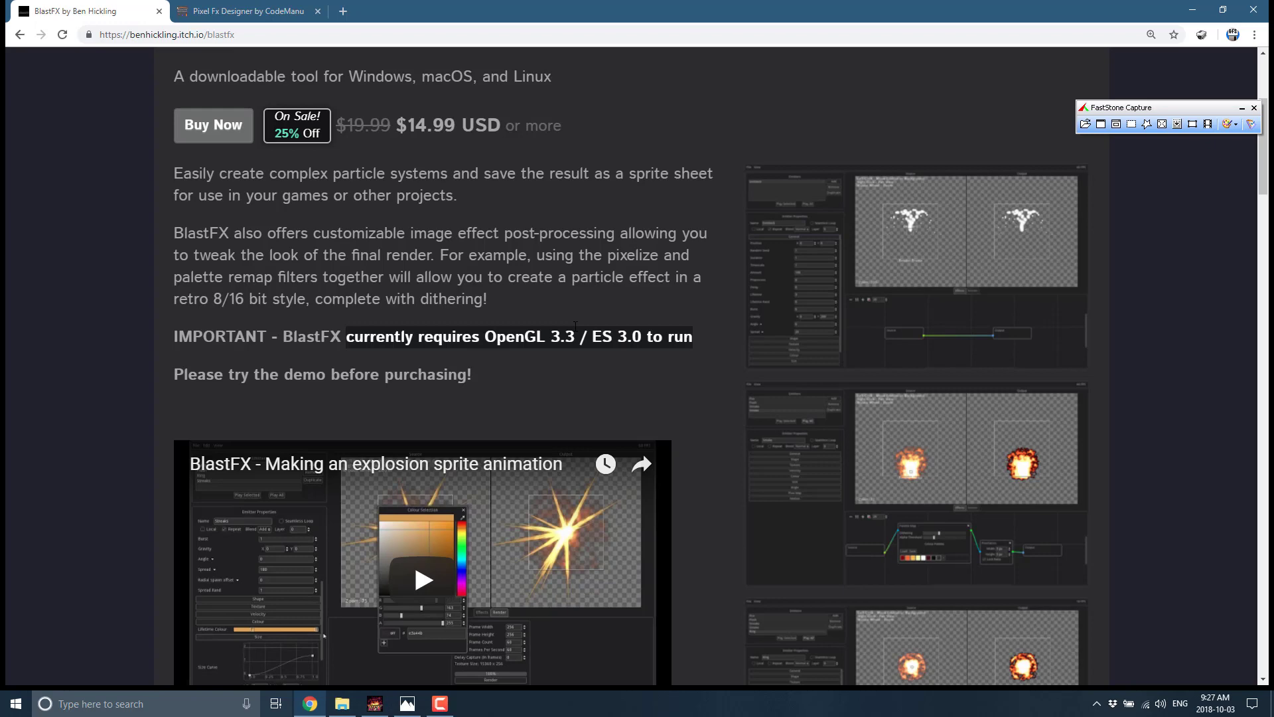
Scroll down the BlastFX page to its Post-Processing Effects list.
{"action": "scroll", "coordinate": [547, 364], "scroll_direction": "down", "scroll_amount": 8}
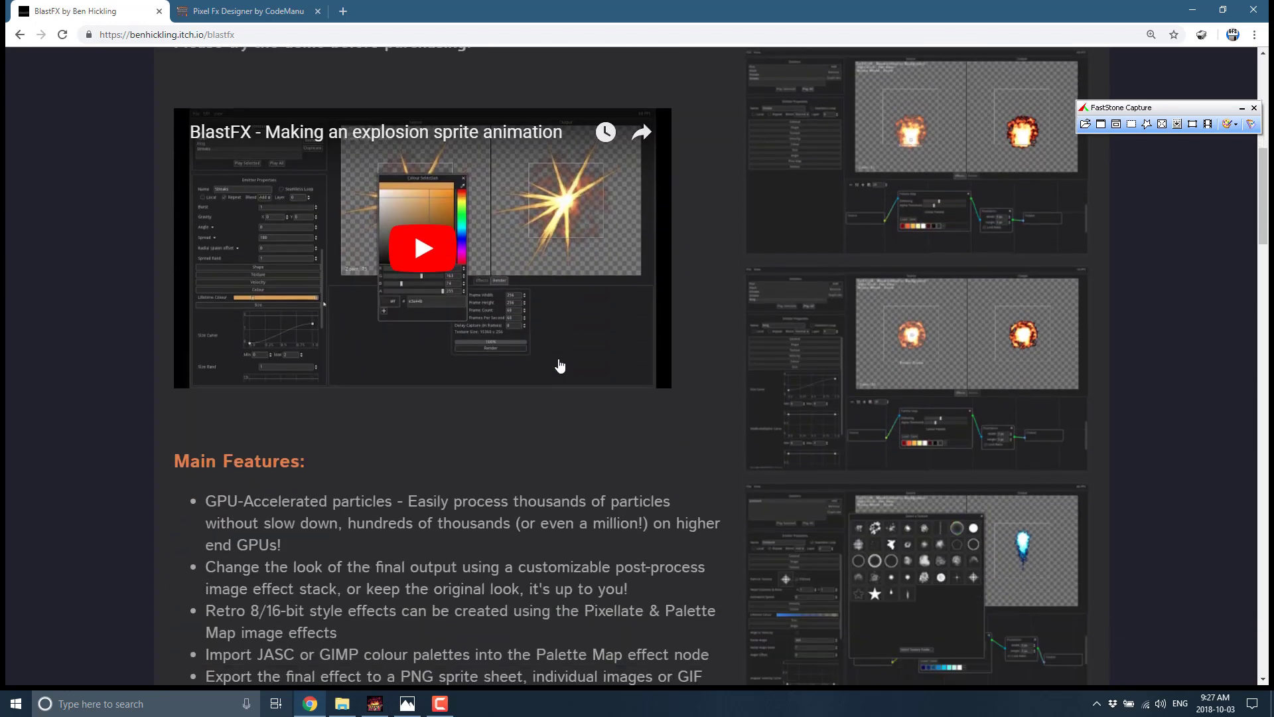
{"action": "scroll", "coordinate": [548, 371], "scroll_direction": "down", "scroll_amount": 3}
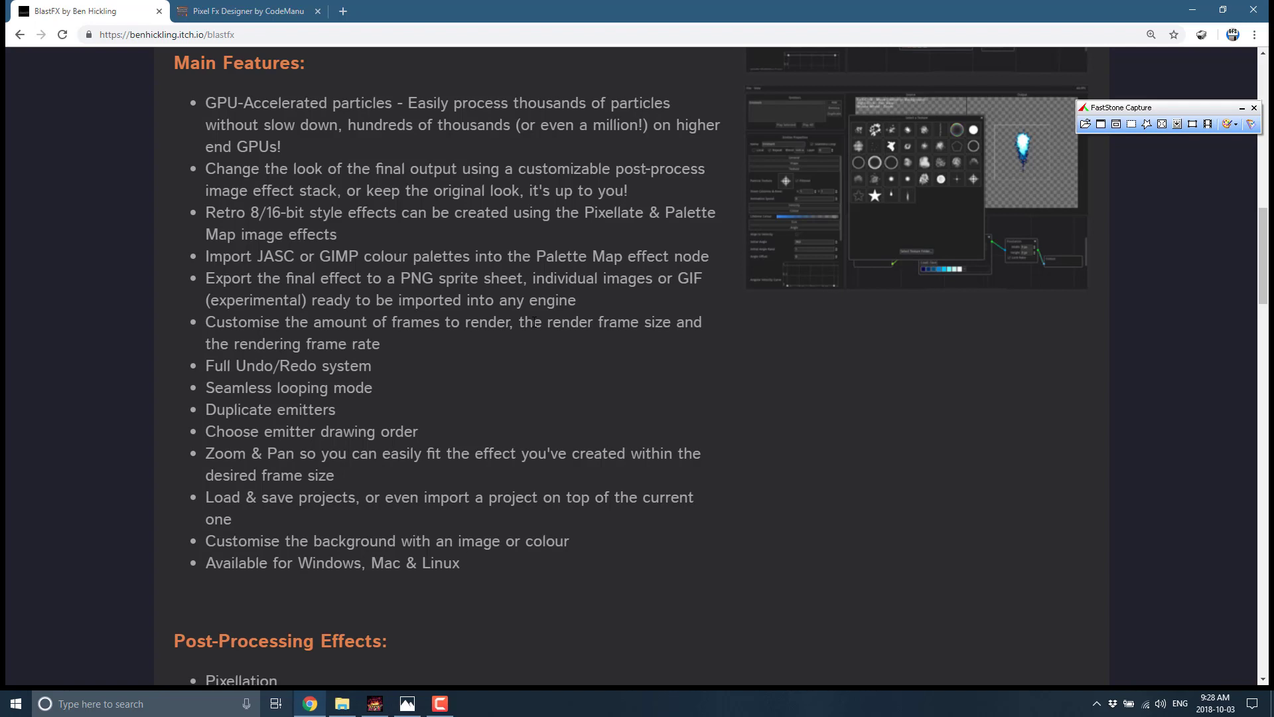
{"action": "scroll", "coordinate": [515, 369], "scroll_direction": "down", "scroll_amount": 5}
{"action": "scroll", "coordinate": [515, 369], "scroll_direction": "down", "scroll_amount": 1}
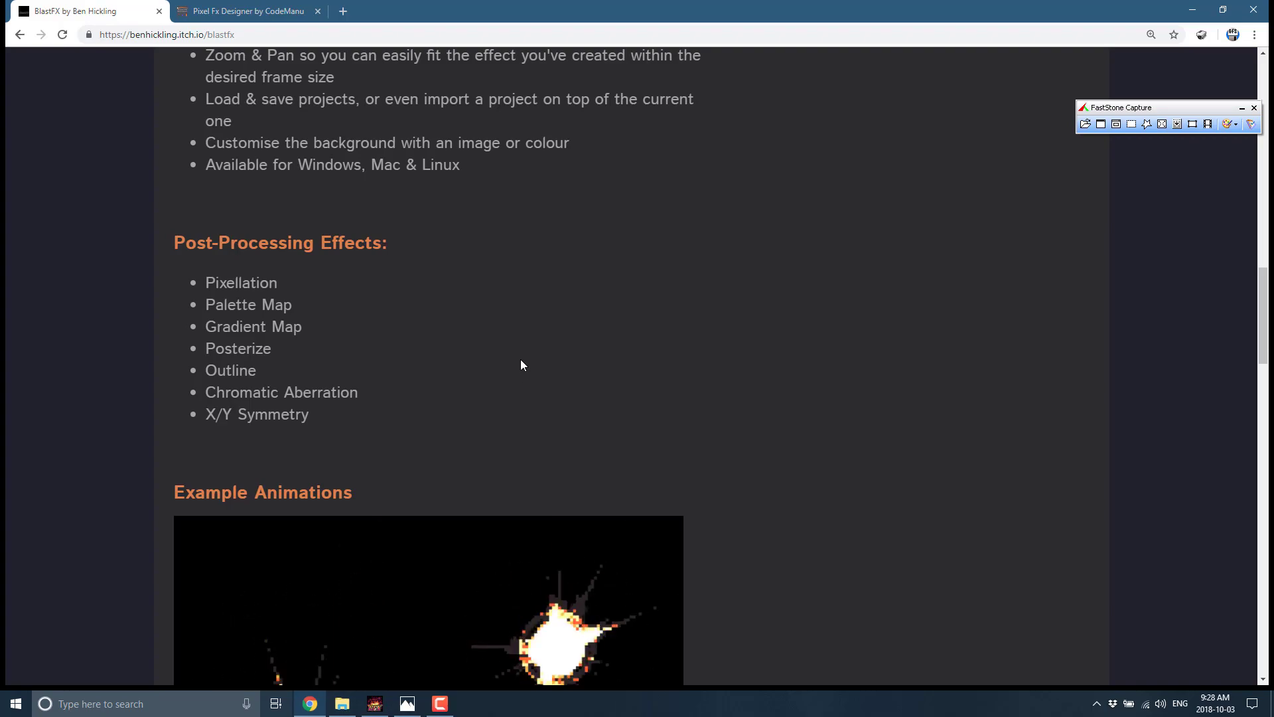
Scroll to the Example Animations, then switch to the BlastFX application window.
{"action": "scroll", "coordinate": [520, 359], "scroll_direction": "down", "scroll_amount": 5}
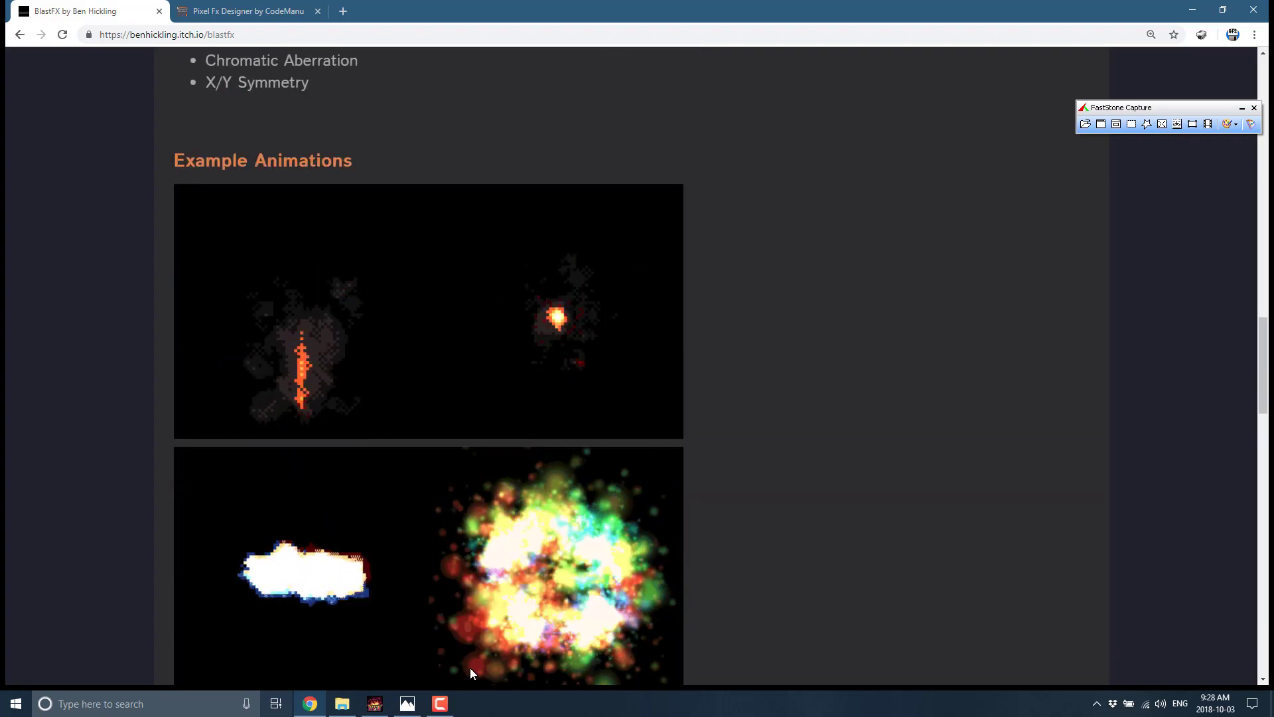
{"action": "left_click", "coordinate": [382, 704]}
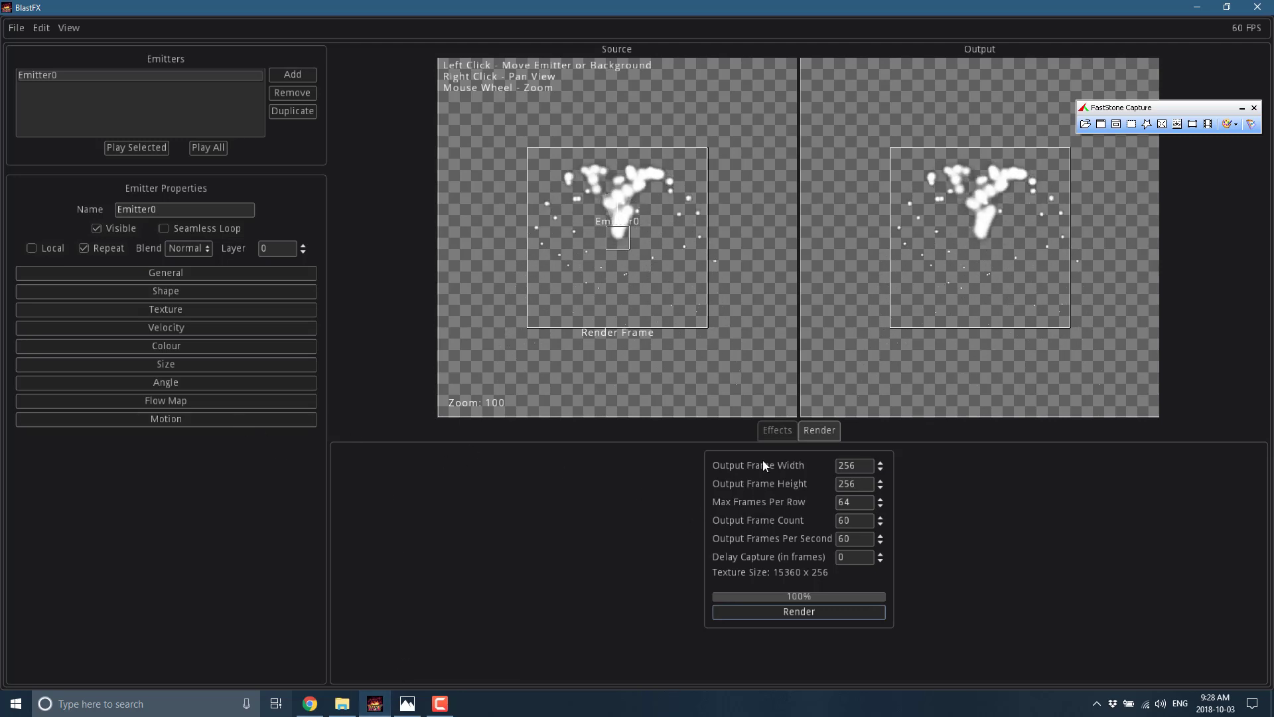
Show the Effects node graph, toggle Seamless Loop on and off, and expand Emitter0's General settings.
{"action": "left_click", "coordinate": [776, 430]}
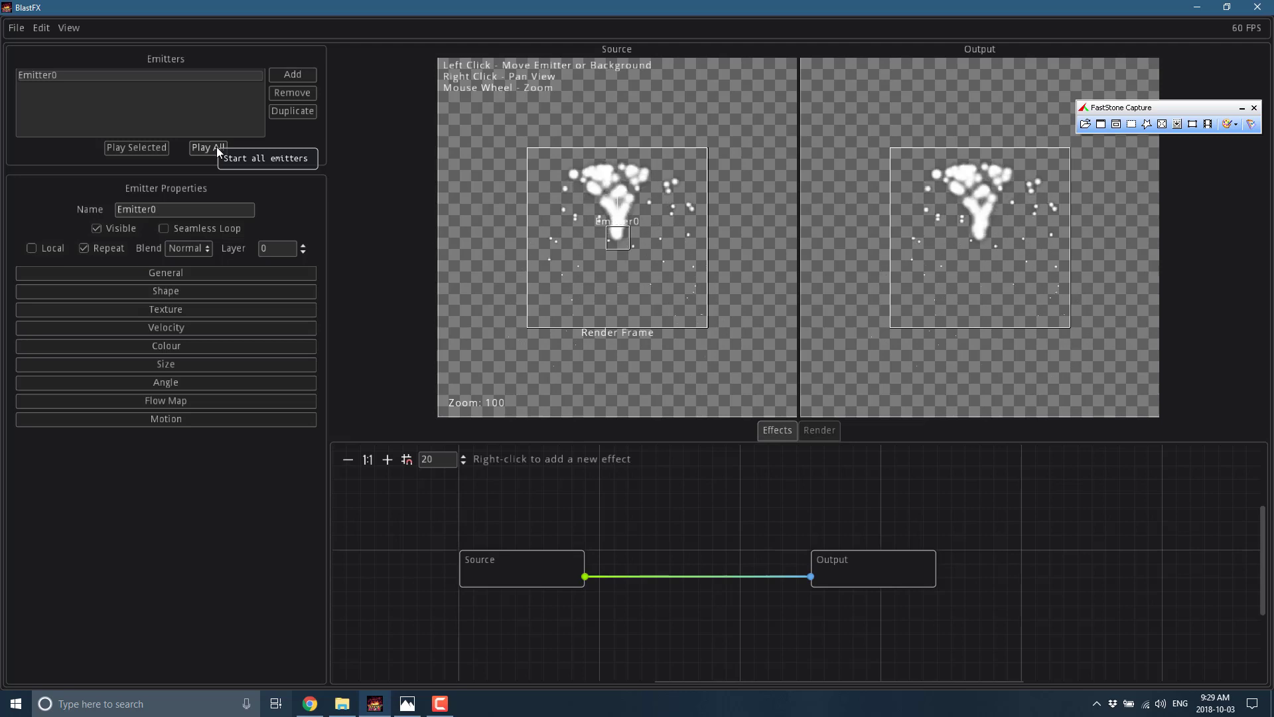
{"action": "left_click", "coordinate": [165, 229]}
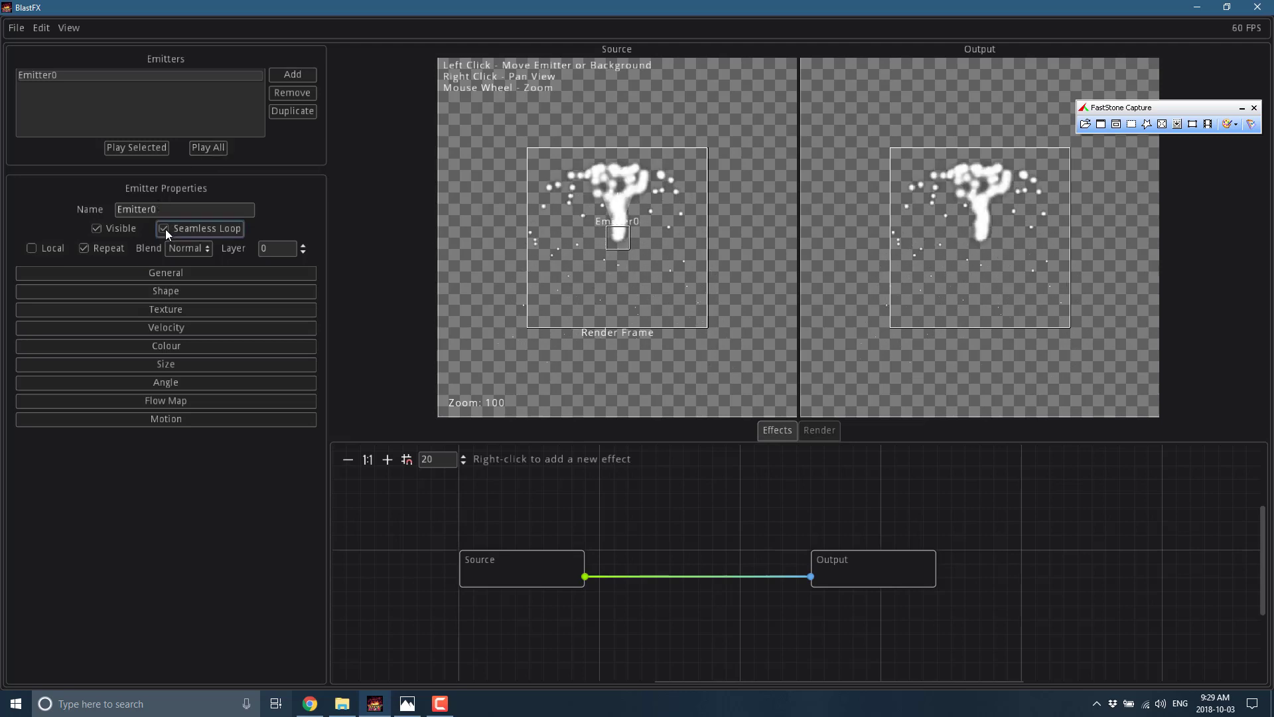
{"action": "left_click", "coordinate": [165, 229]}
{"action": "left_click", "coordinate": [130, 279]}
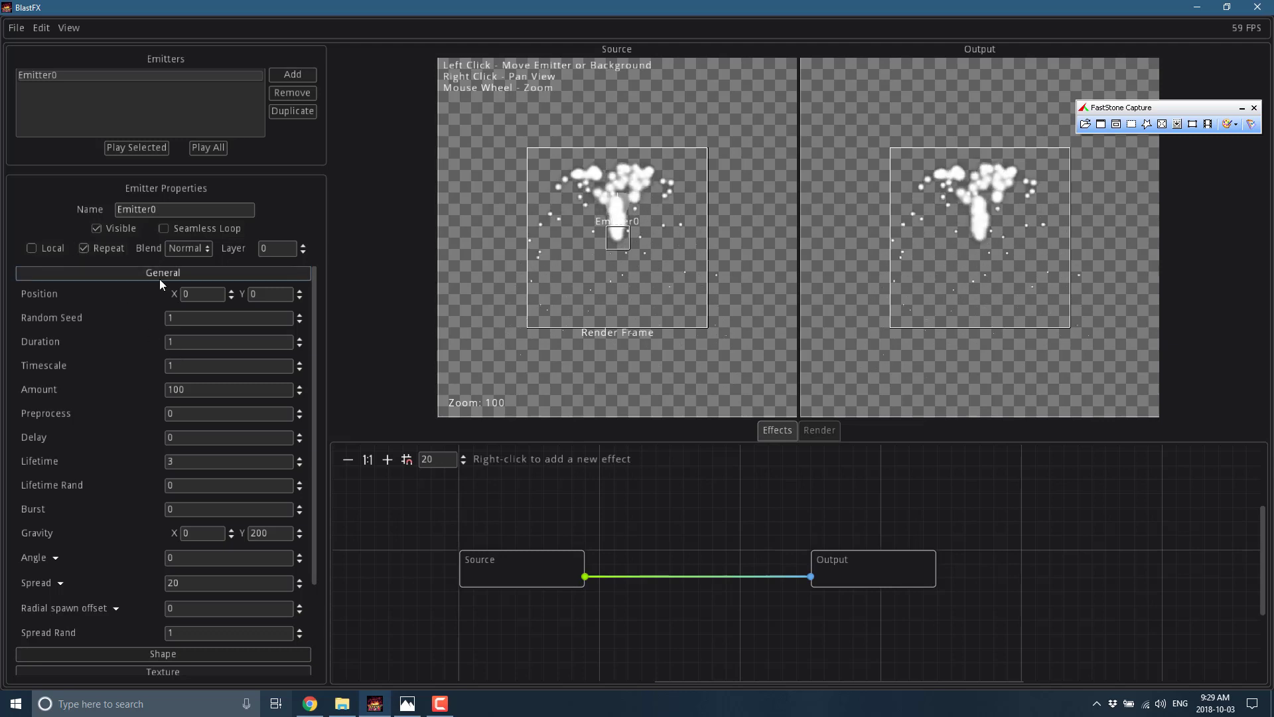
Set Random Seed to 5, Duration to 2 and particle Amount to 1000.
{"action": "scroll", "coordinate": [126, 400], "scroll_direction": "down", "scroll_amount": 2}
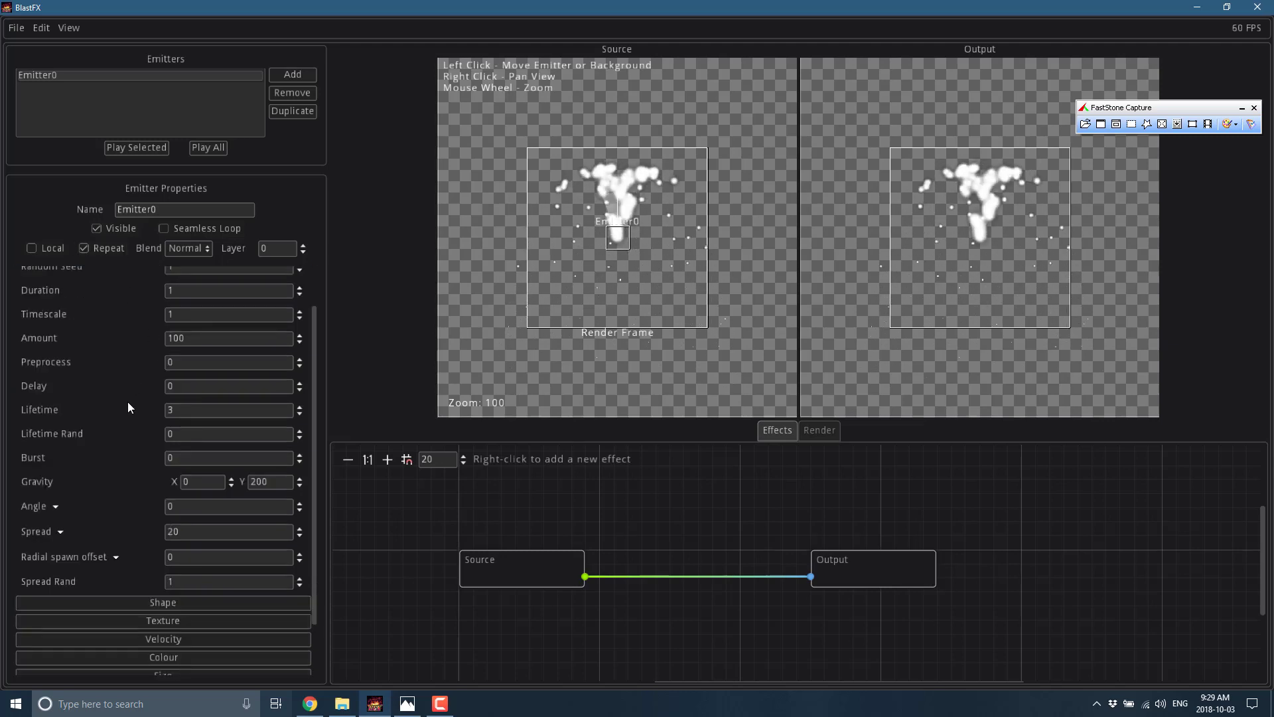
{"action": "scroll", "coordinate": [127, 401], "scroll_direction": "up", "scroll_amount": 2}
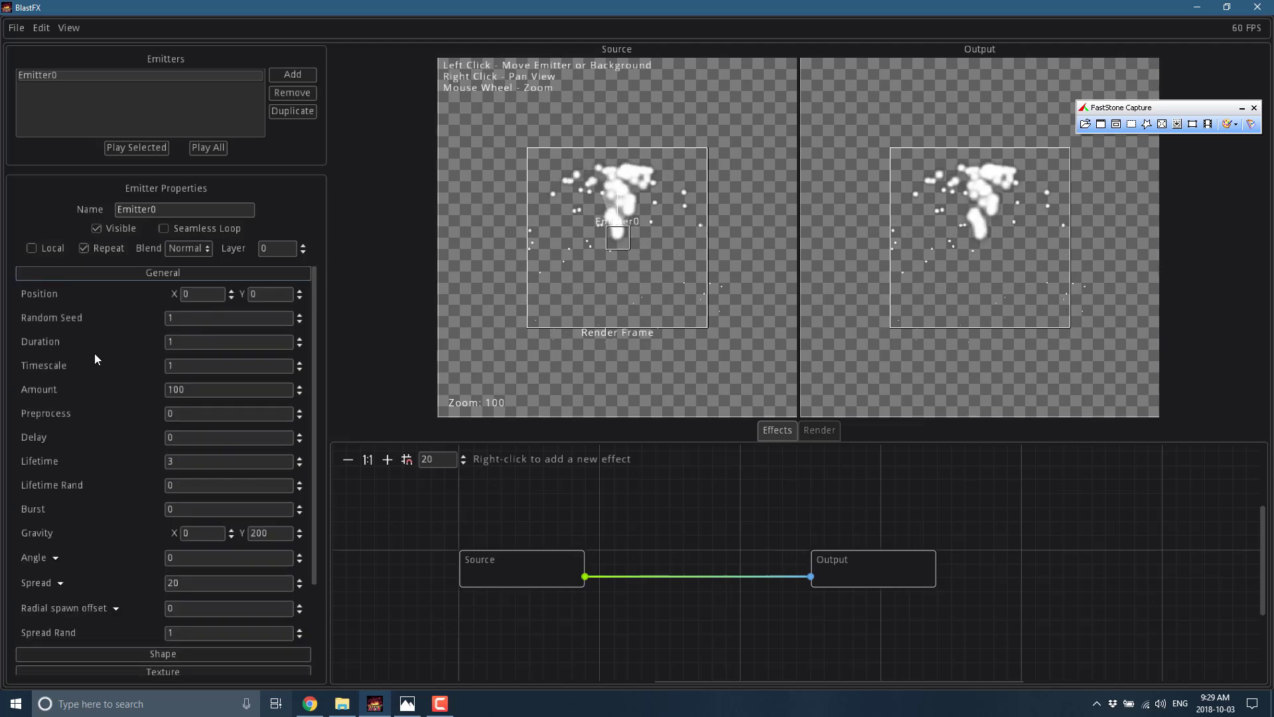
{"action": "left_click", "coordinate": [171, 318]}
{"action": "type", "text": "5"}
{"action": "left_click", "coordinate": [166, 342]}
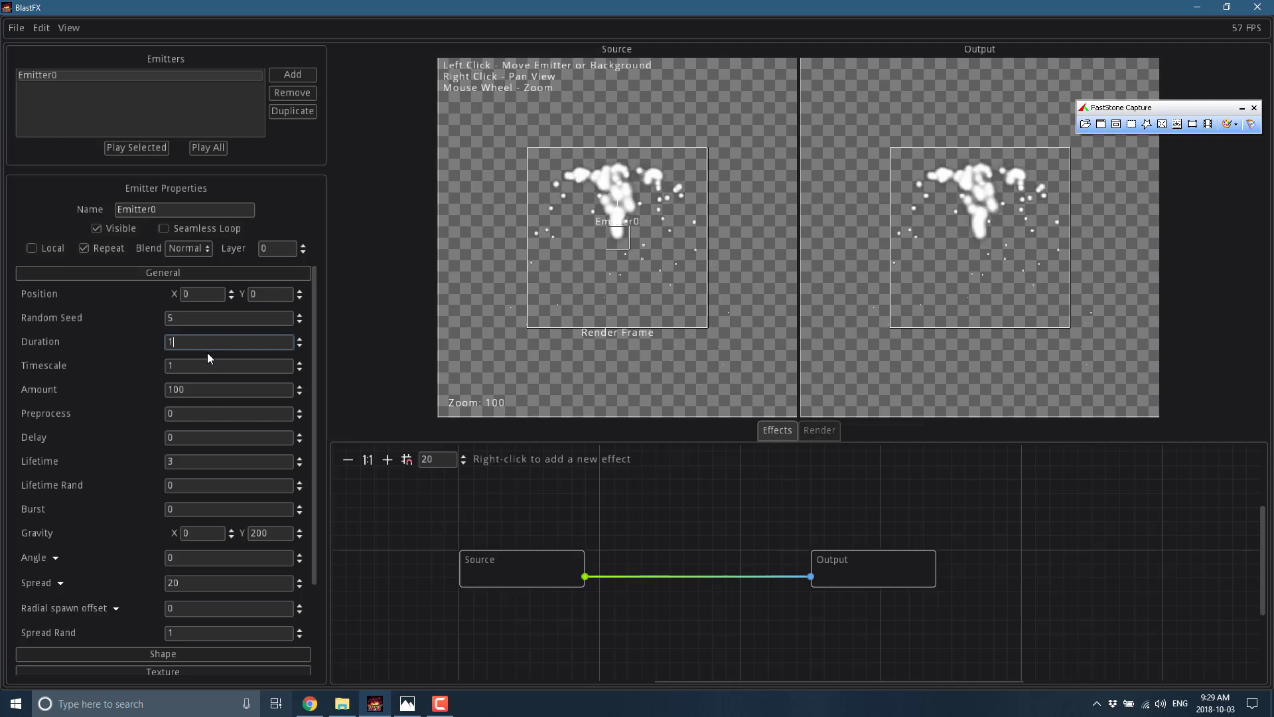
{"action": "key", "text": "BackSpace"}
{"action": "type", "text": "2"}
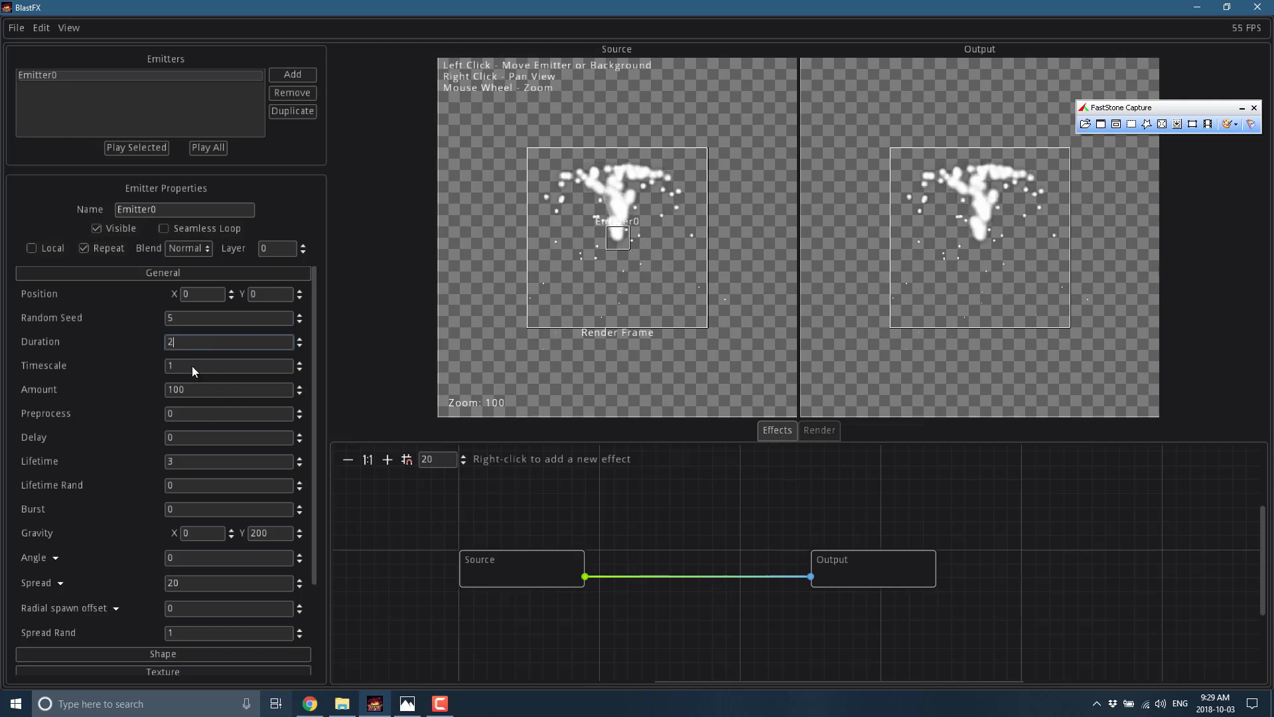
{"action": "left_click", "coordinate": [193, 366]}
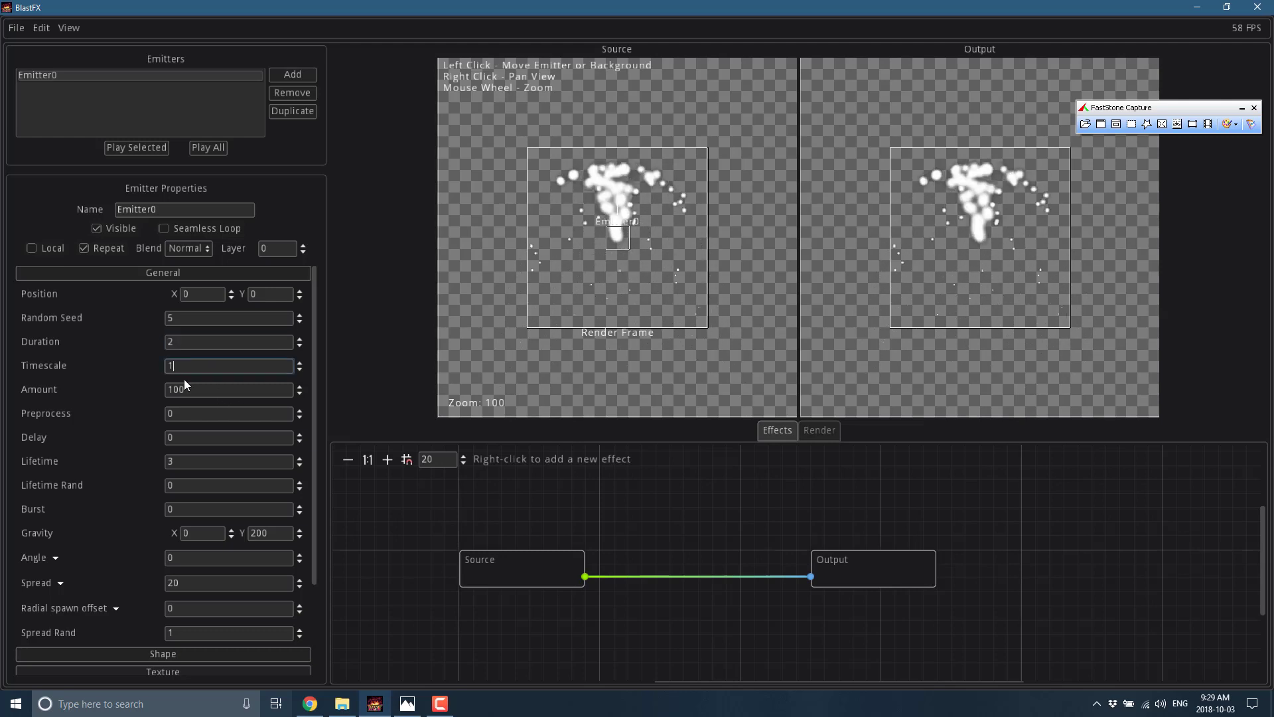
{"action": "scroll", "coordinate": [186, 385], "scroll_direction": "down", "scroll_amount": 1}
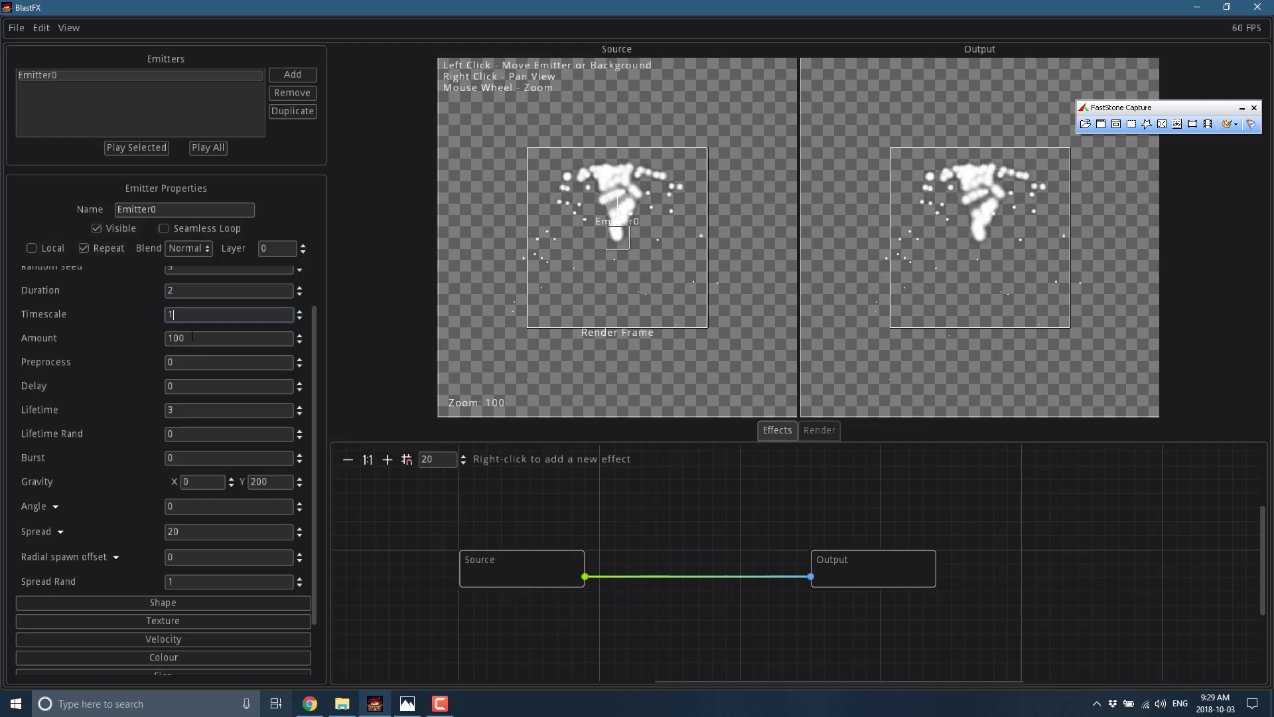
{"action": "left_click", "coordinate": [194, 337]}
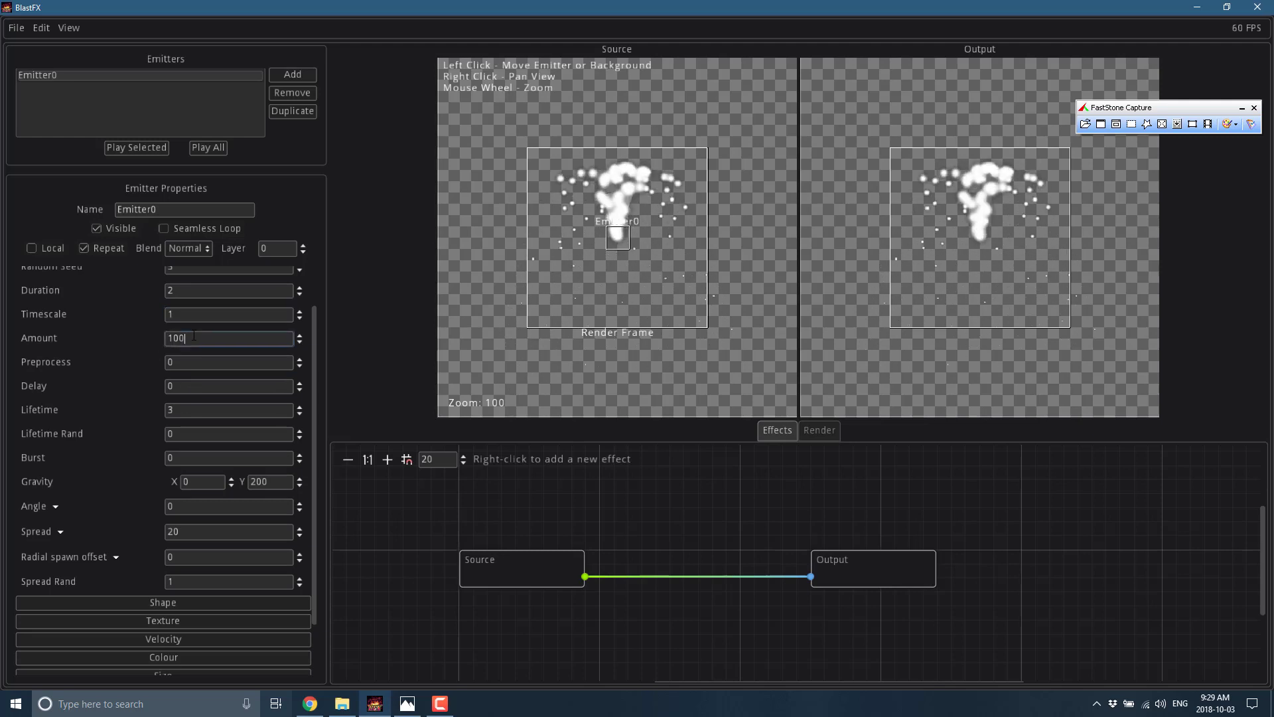
{"action": "type", "text": "0"}
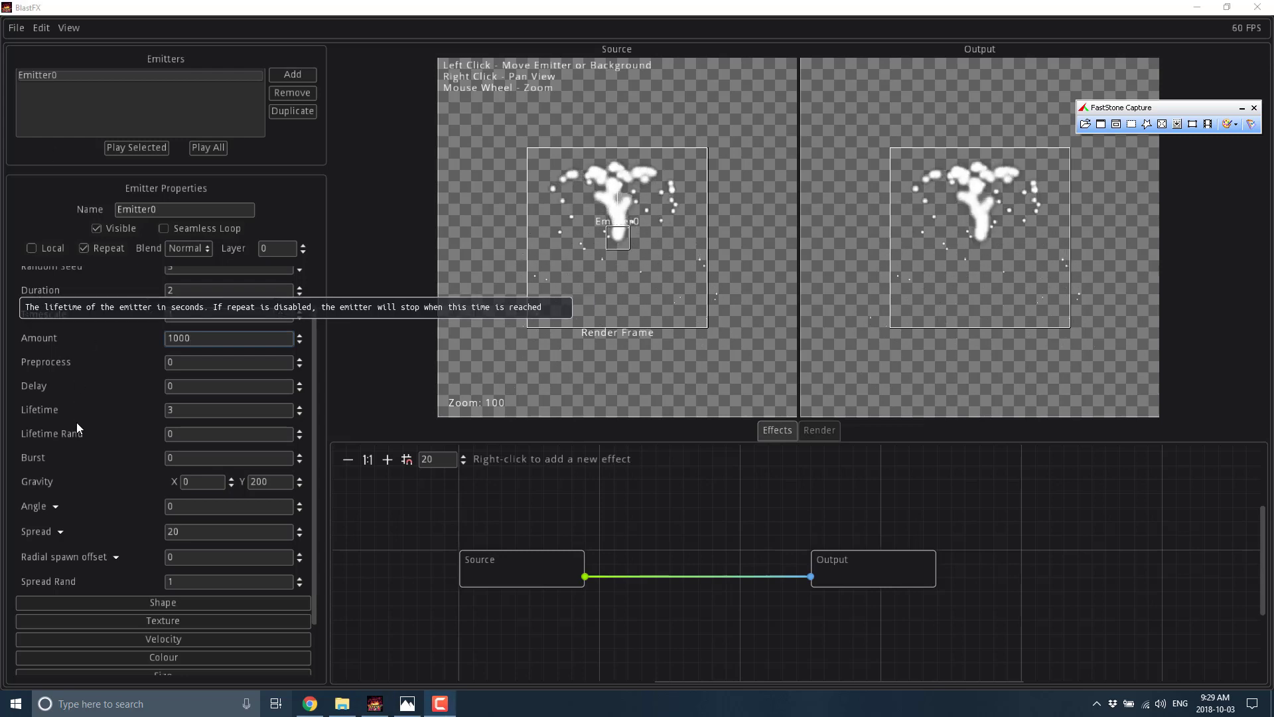
Try emission angles 5 and 56, then reset Angle to 0 and set Spread to 10.
{"action": "left_click", "coordinate": [170, 458]}
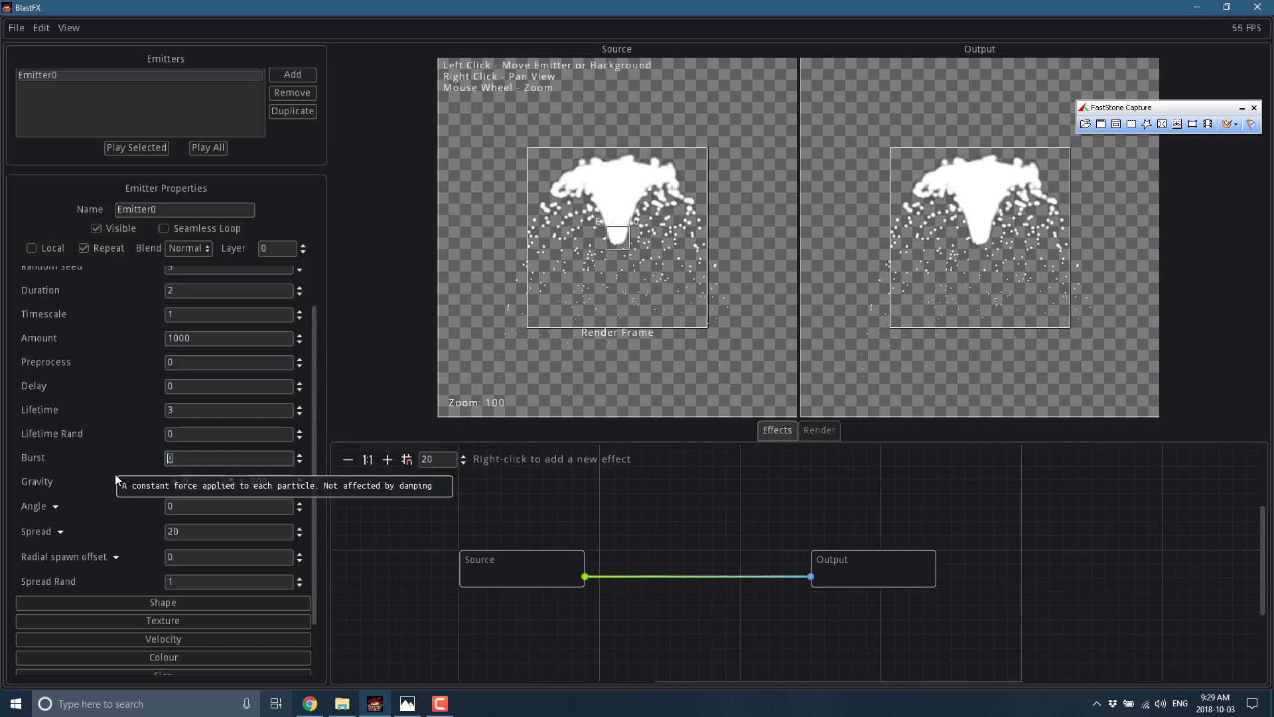
{"action": "scroll", "coordinate": [114, 474], "scroll_direction": "down", "scroll_amount": 2}
{"action": "double_click", "coordinate": [174, 458]}
{"action": "type", "text": "5"}
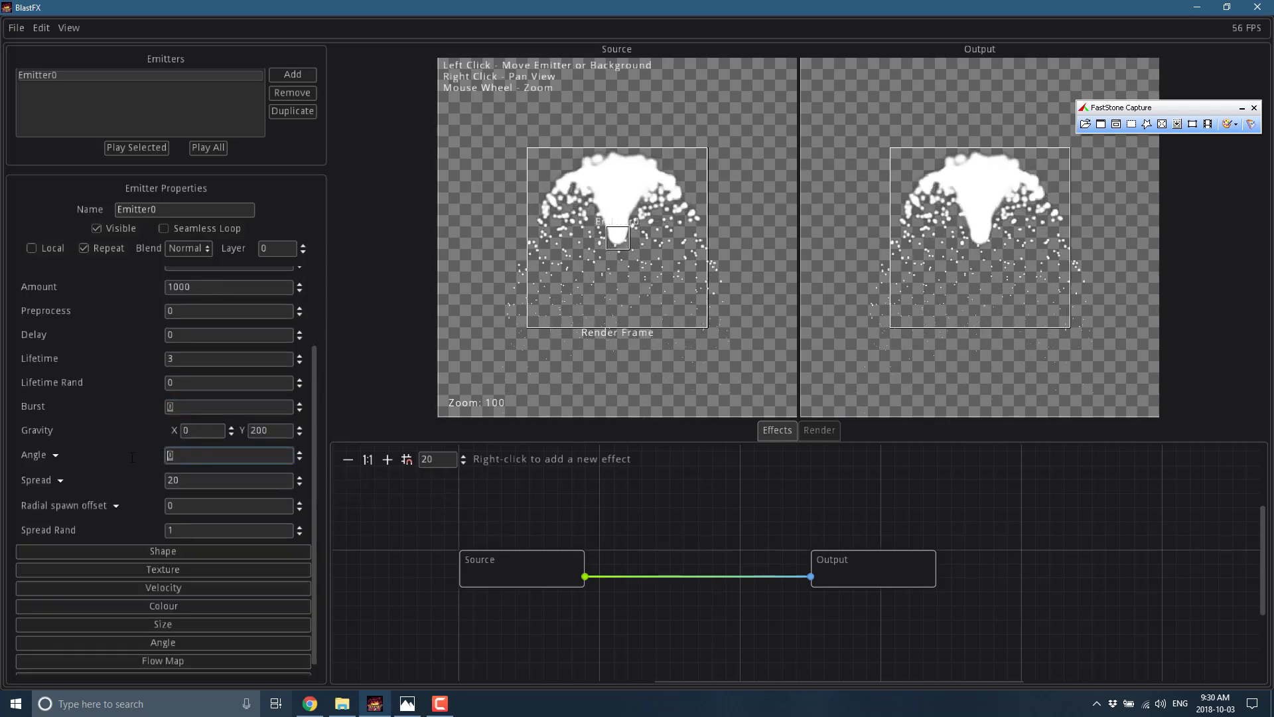
{"action": "left_click", "coordinate": [213, 480]}
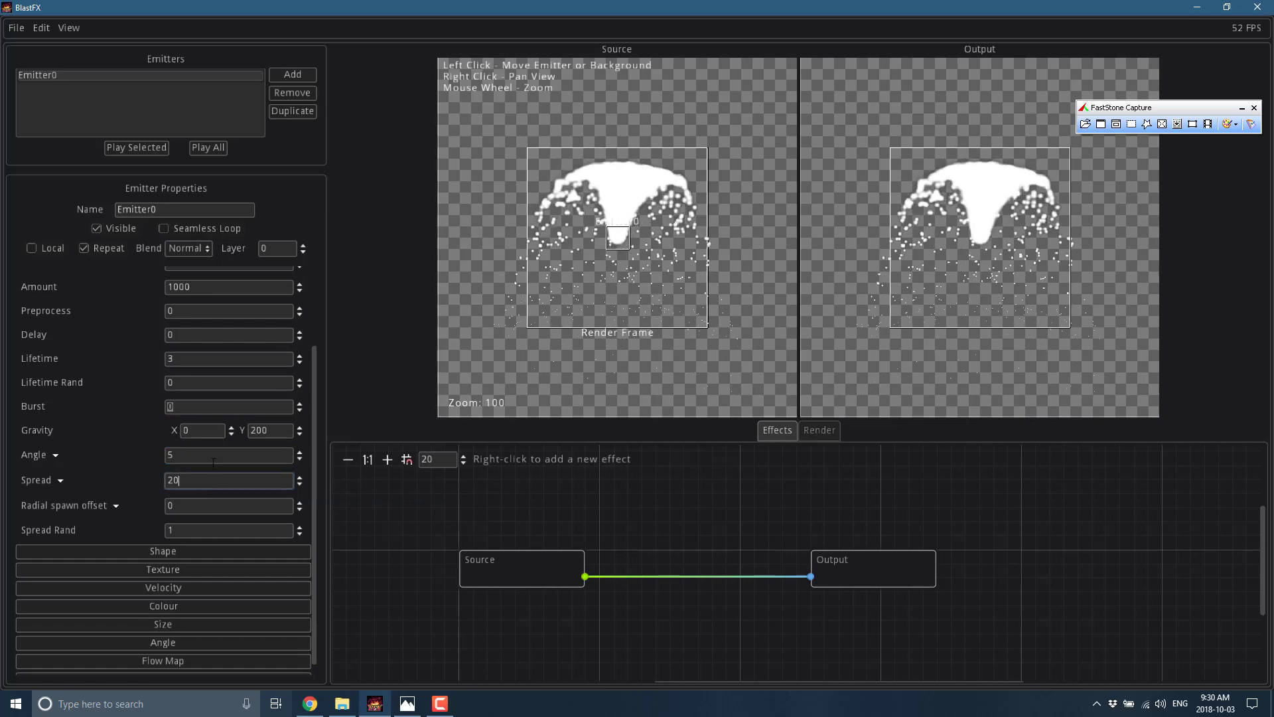
{"action": "left_click", "coordinate": [213, 461]}
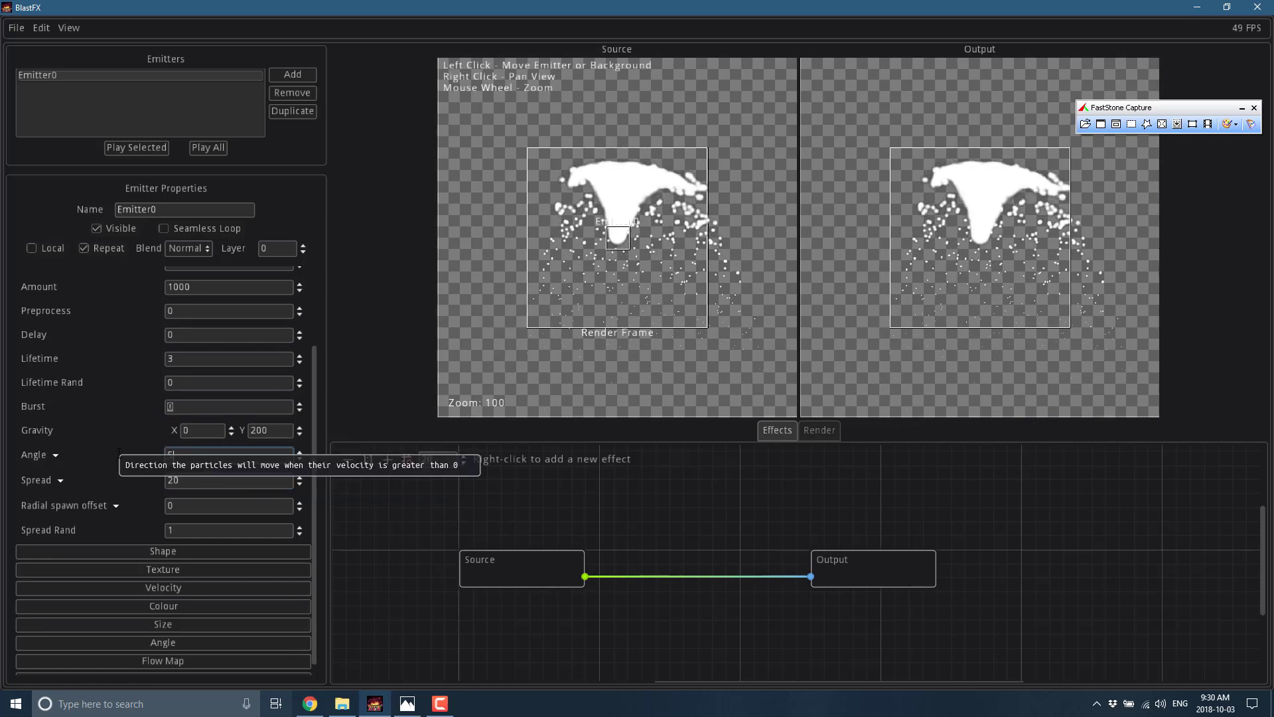
{"action": "type", "text": "6"}
{"action": "left_click", "coordinate": [191, 481]}
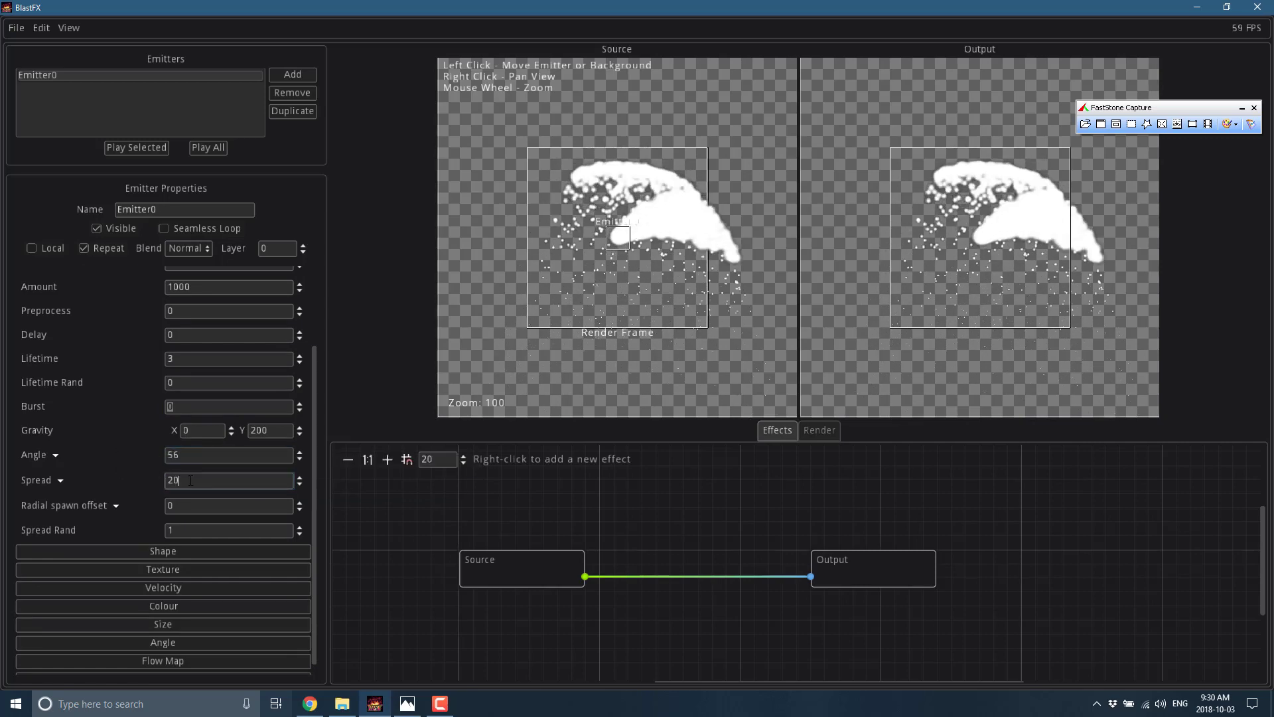
{"action": "left_click", "coordinate": [192, 454]}
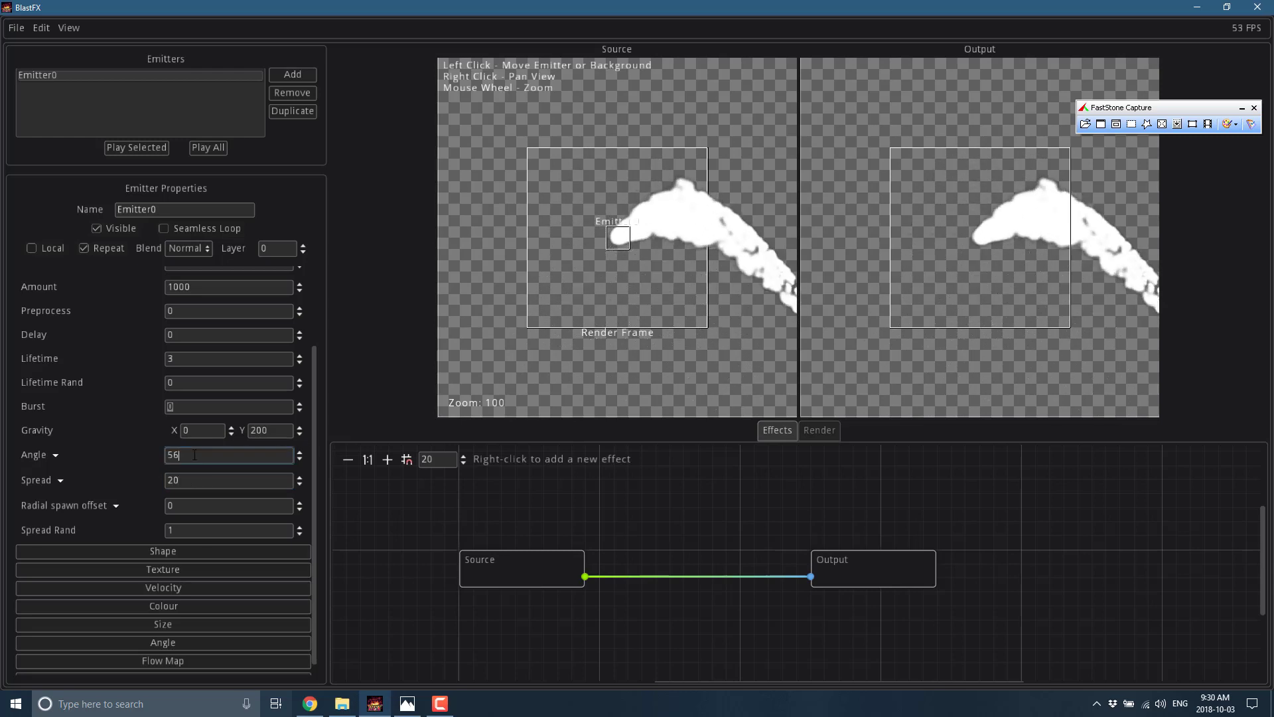
{"action": "key", "text": "BackSpace"}
{"action": "key", "text": "BackSpace"}
{"action": "type", "text": "0"}
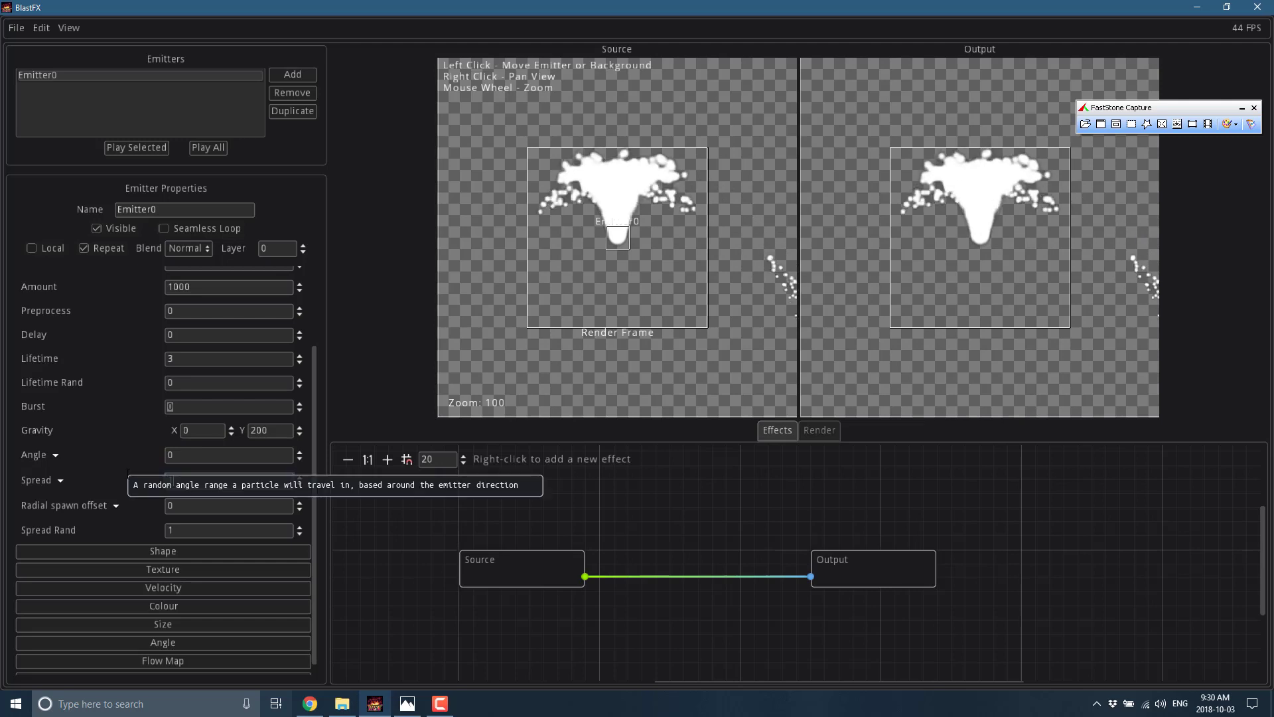
{"action": "left_click", "coordinate": [219, 506]}
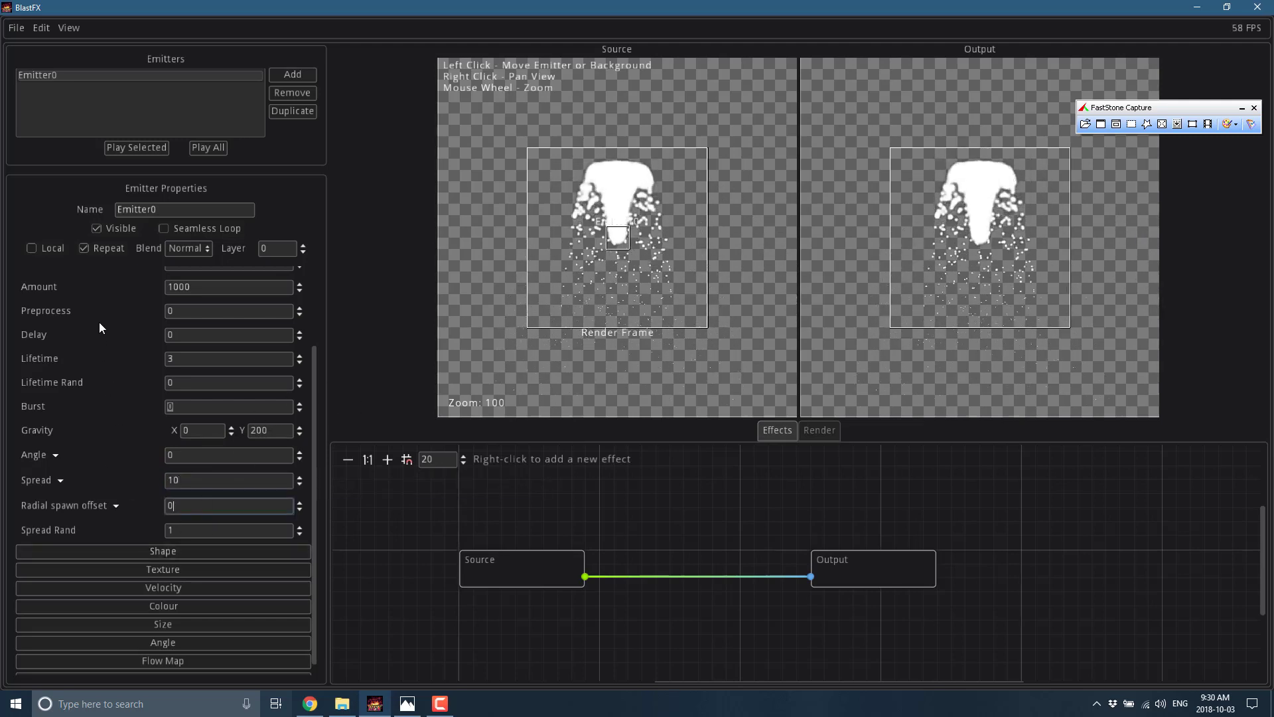
{"action": "scroll", "coordinate": [117, 401], "scroll_direction": "up", "scroll_amount": 3}
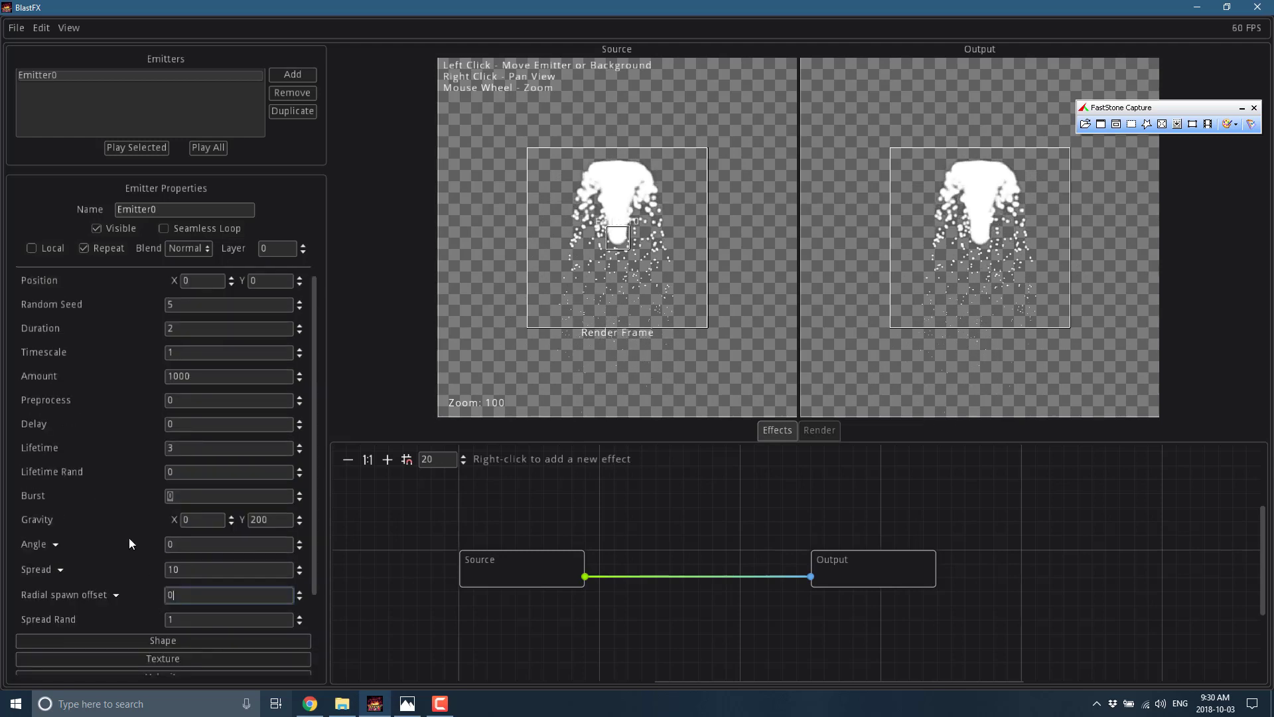
Try a Circle emitter shape, then set Emitter Shape back to Point.
{"action": "scroll", "coordinate": [126, 524], "scroll_direction": "down", "scroll_amount": 3}
{"action": "left_click", "coordinate": [165, 538]}
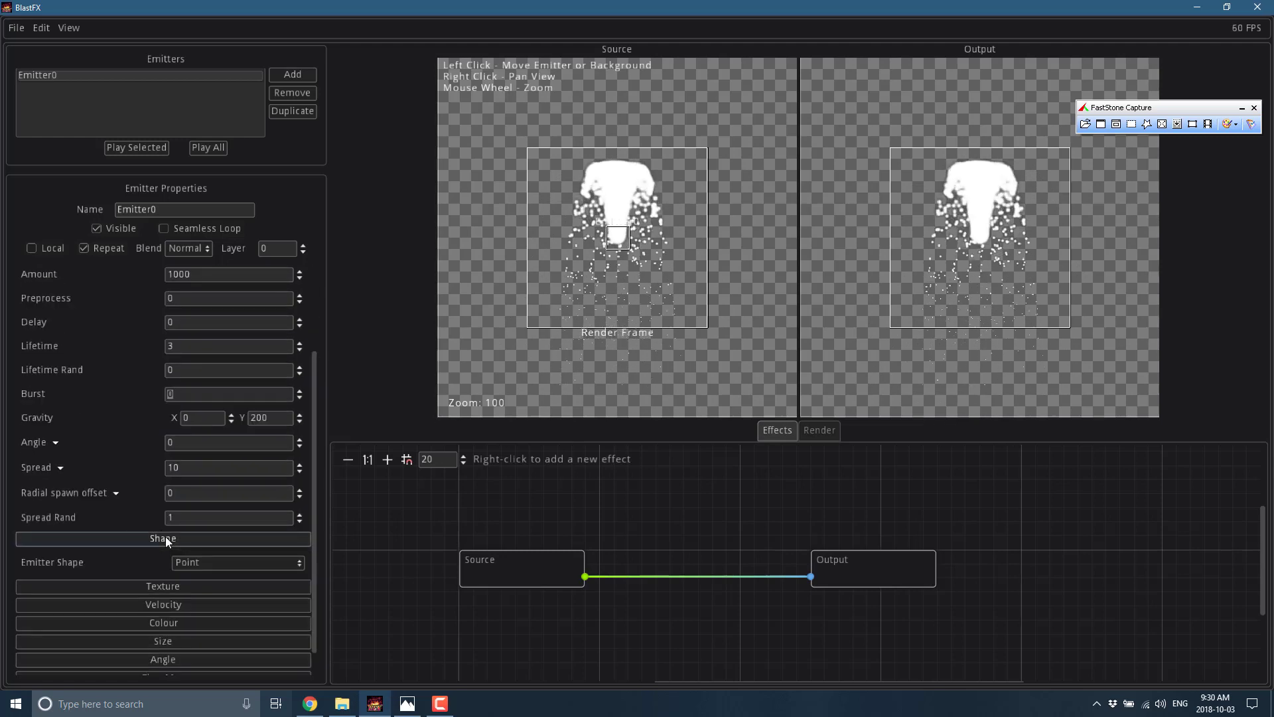
{"action": "scroll", "coordinate": [165, 536], "scroll_direction": "down", "scroll_amount": 1}
{"action": "left_click", "coordinate": [190, 537]}
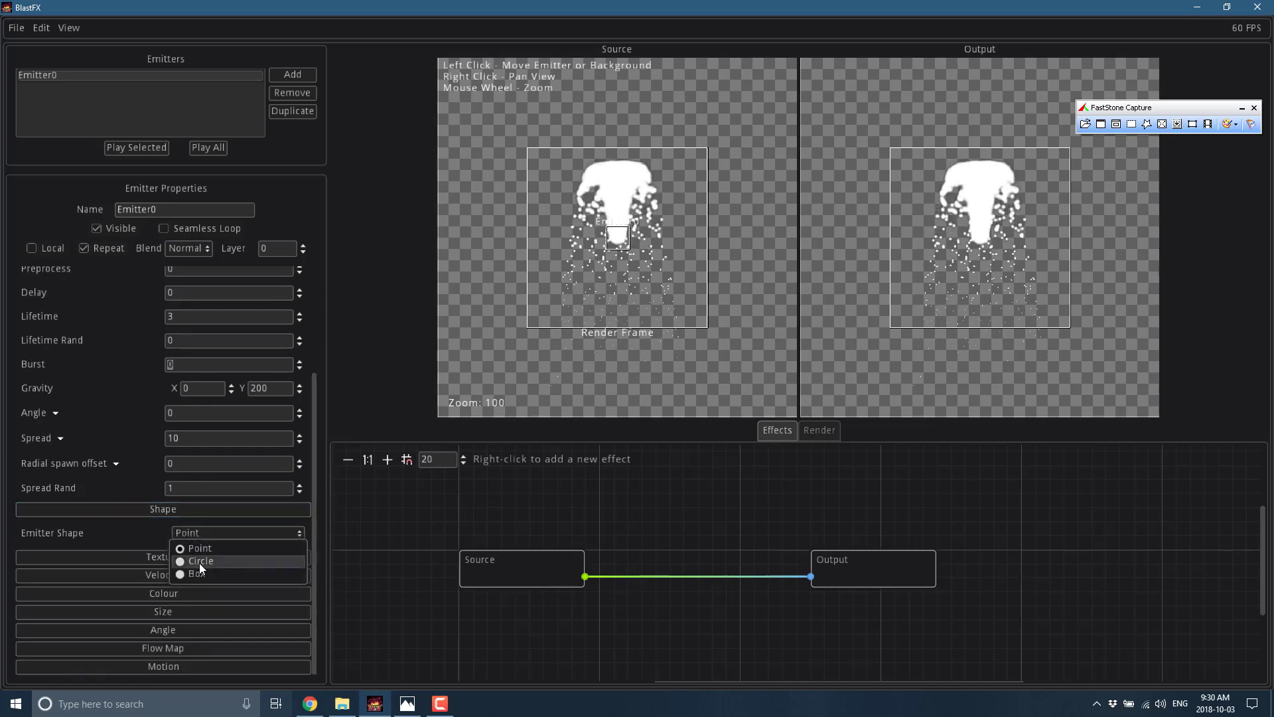
{"action": "left_click", "coordinate": [199, 562]}
{"action": "left_click", "coordinate": [194, 532]}
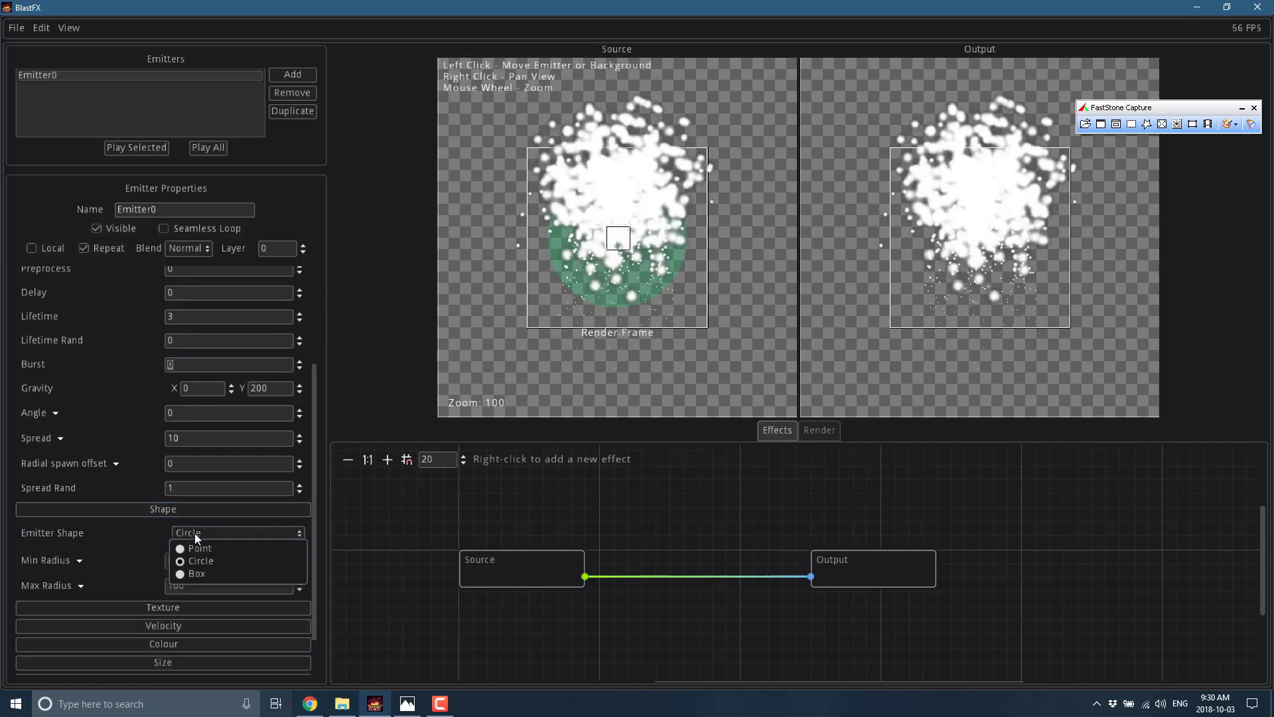
{"action": "left_click", "coordinate": [196, 546]}
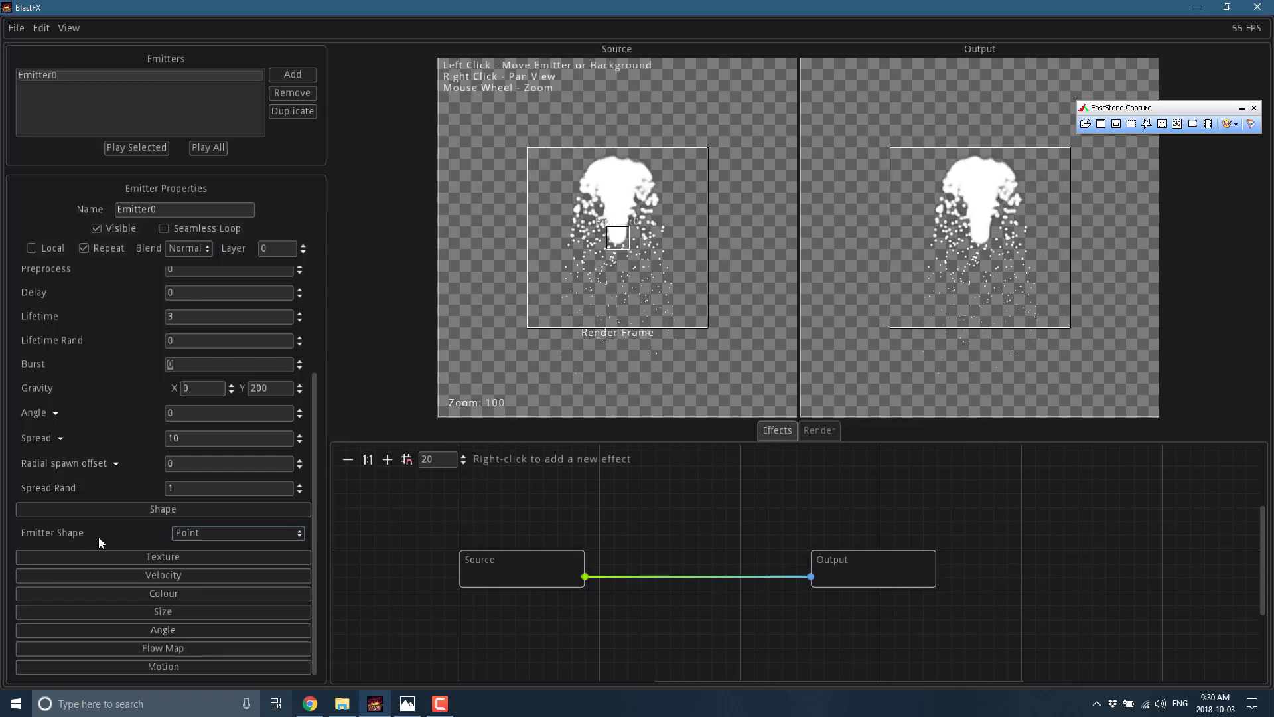
Try the rainbow bubble texture, then give the particles the soft smoke texture.
{"action": "left_click", "coordinate": [131, 555]}
{"action": "scroll", "coordinate": [131, 545], "scroll_direction": "down", "scroll_amount": 2}
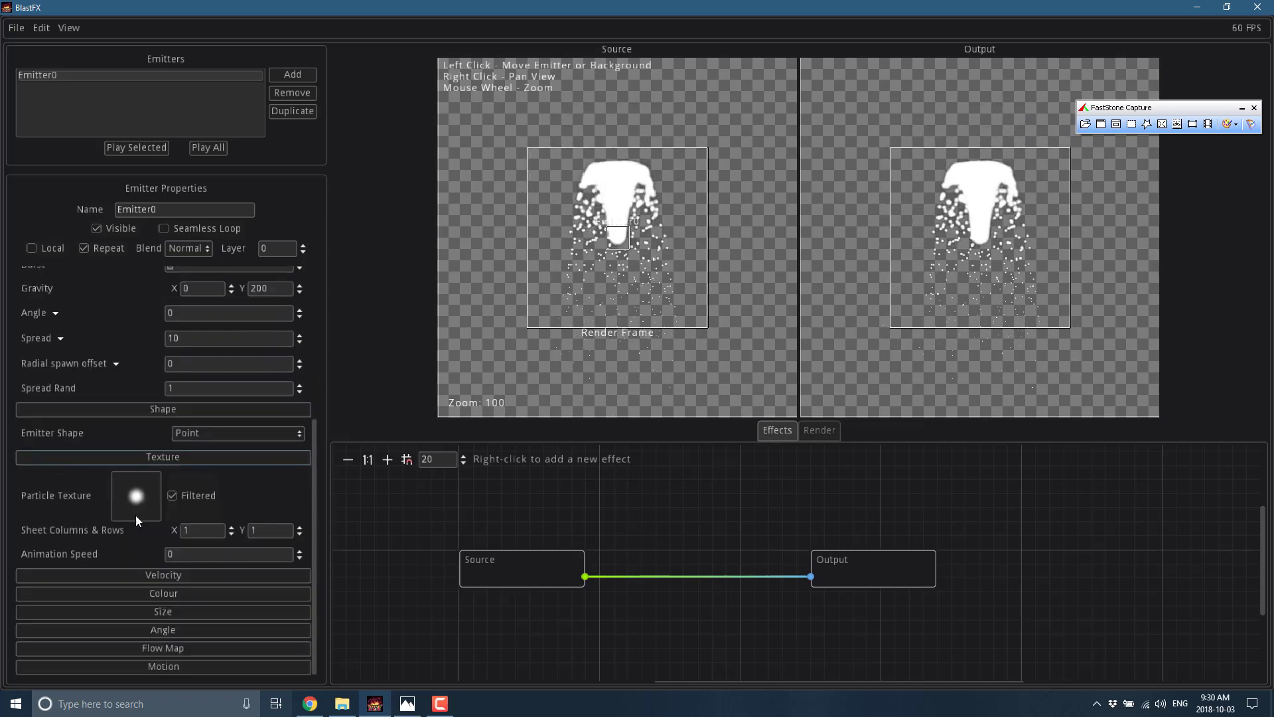
{"action": "left_click", "coordinate": [141, 504]}
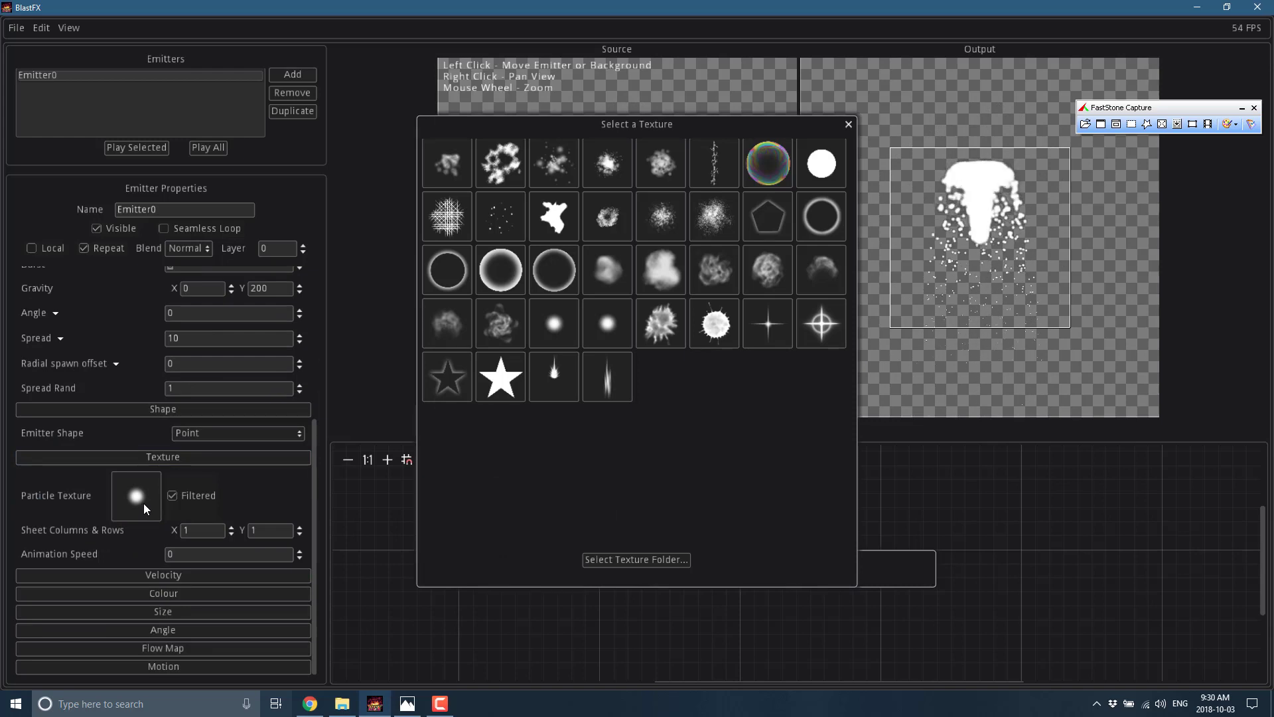
{"action": "left_click", "coordinate": [780, 161]}
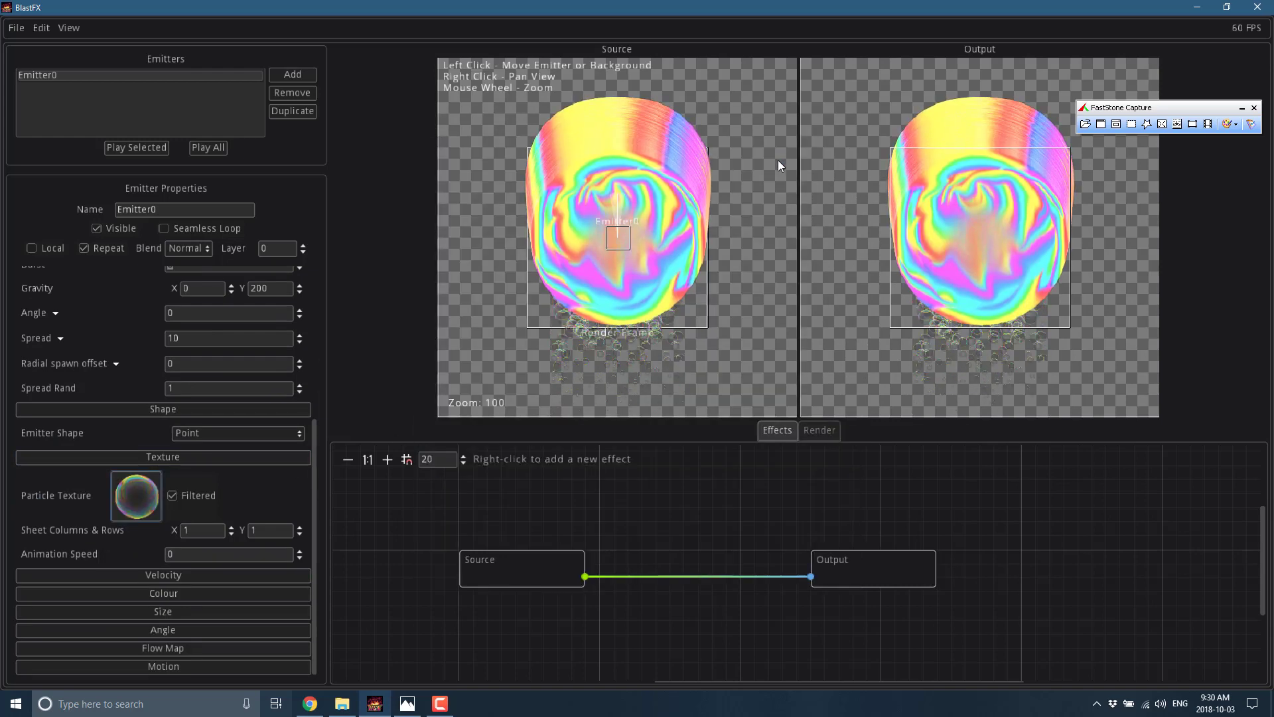
{"action": "left_click", "coordinate": [144, 501]}
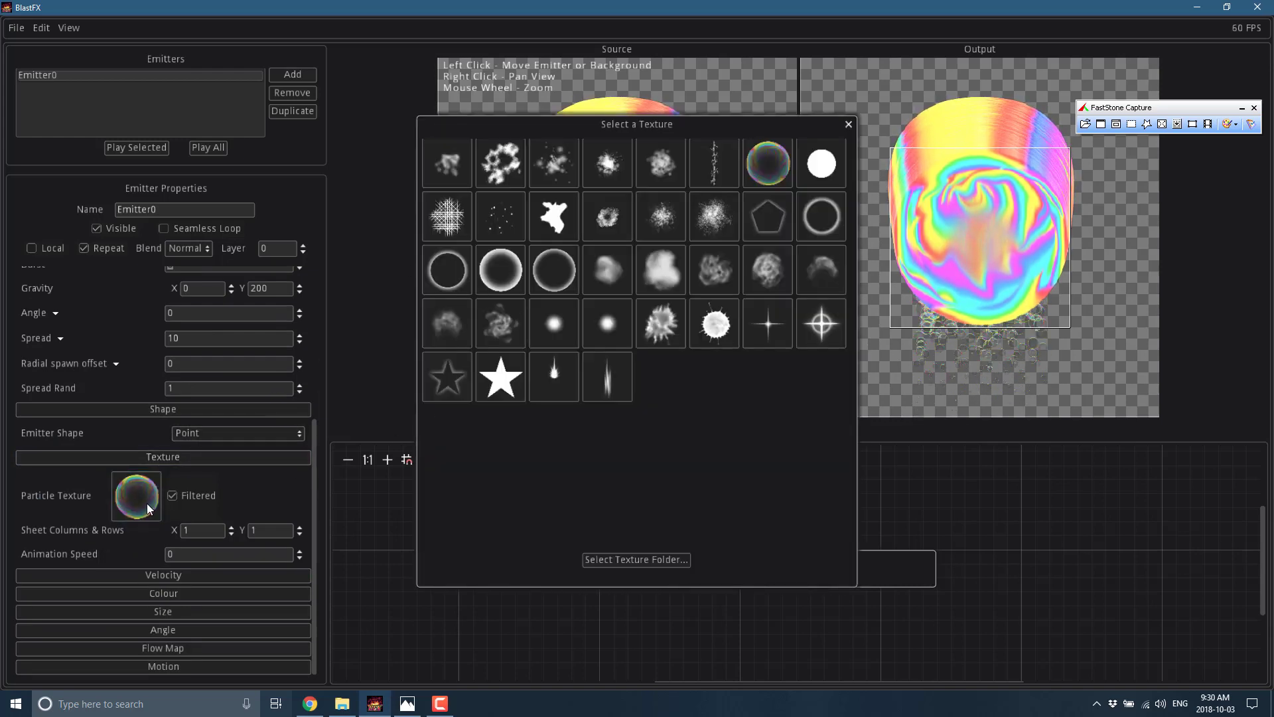
{"action": "left_click", "coordinate": [455, 325]}
Lower the particle Amount from 1000 to 200.
{"action": "scroll", "coordinate": [259, 365], "scroll_direction": "up", "scroll_amount": 3}
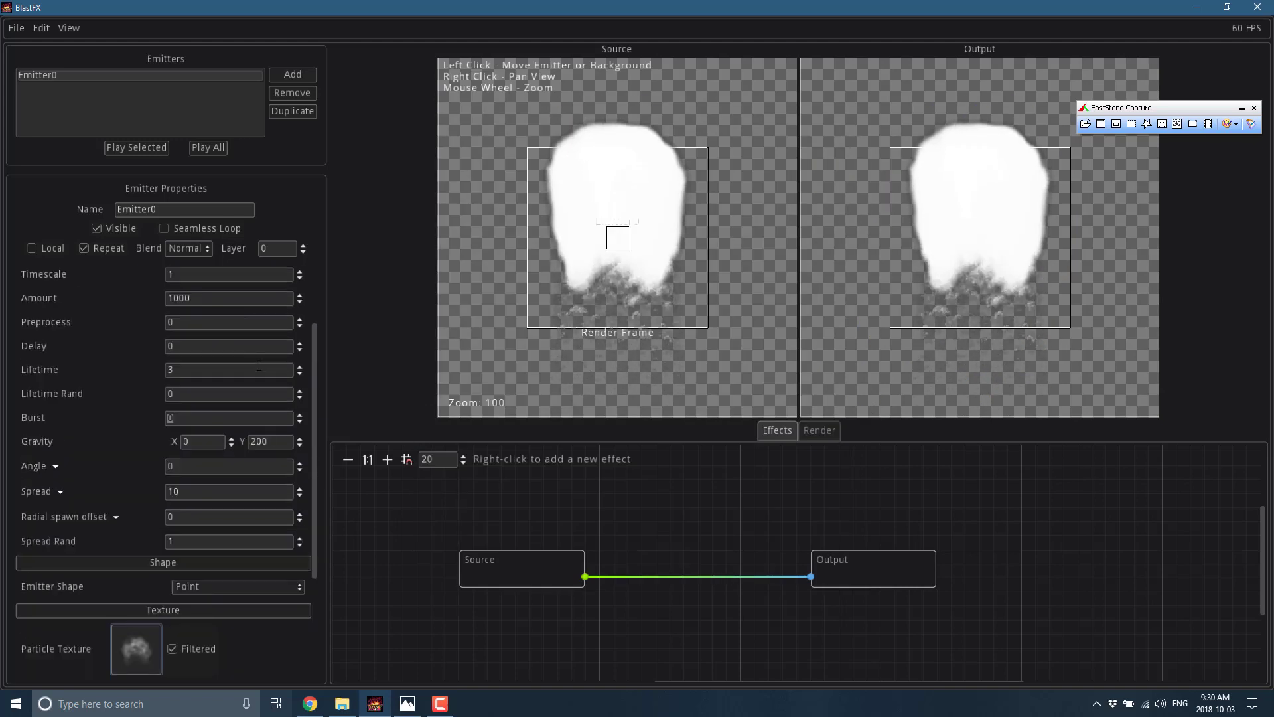
{"action": "scroll", "coordinate": [258, 365], "scroll_direction": "up", "scroll_amount": 1}
{"action": "double_click", "coordinate": [178, 389]}
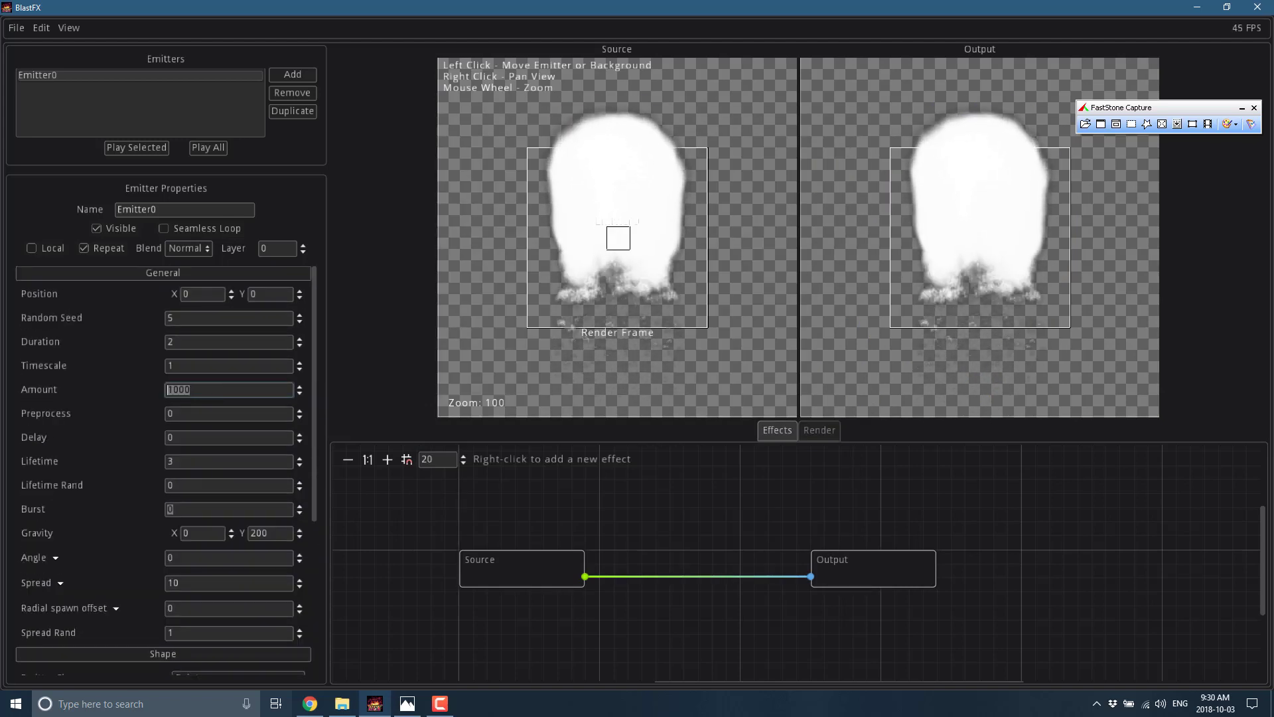
{"action": "type", "text": "200"}
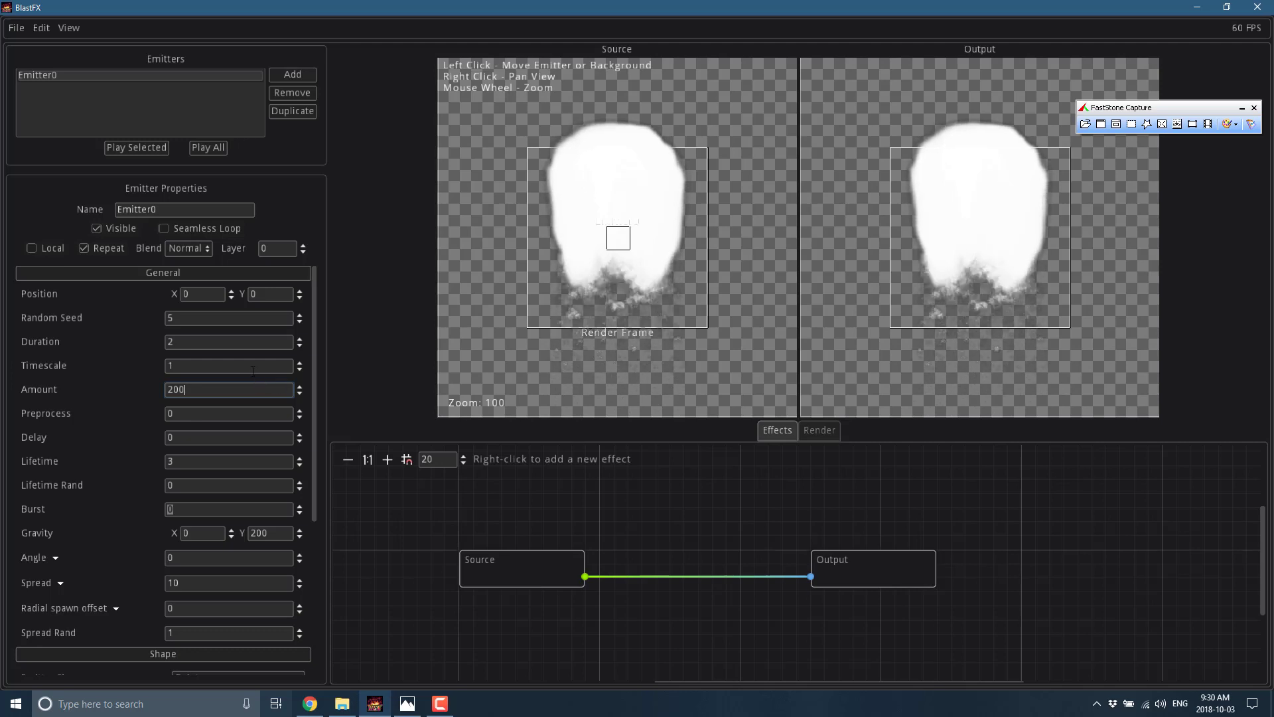
{"action": "left_click", "coordinate": [253, 366]}
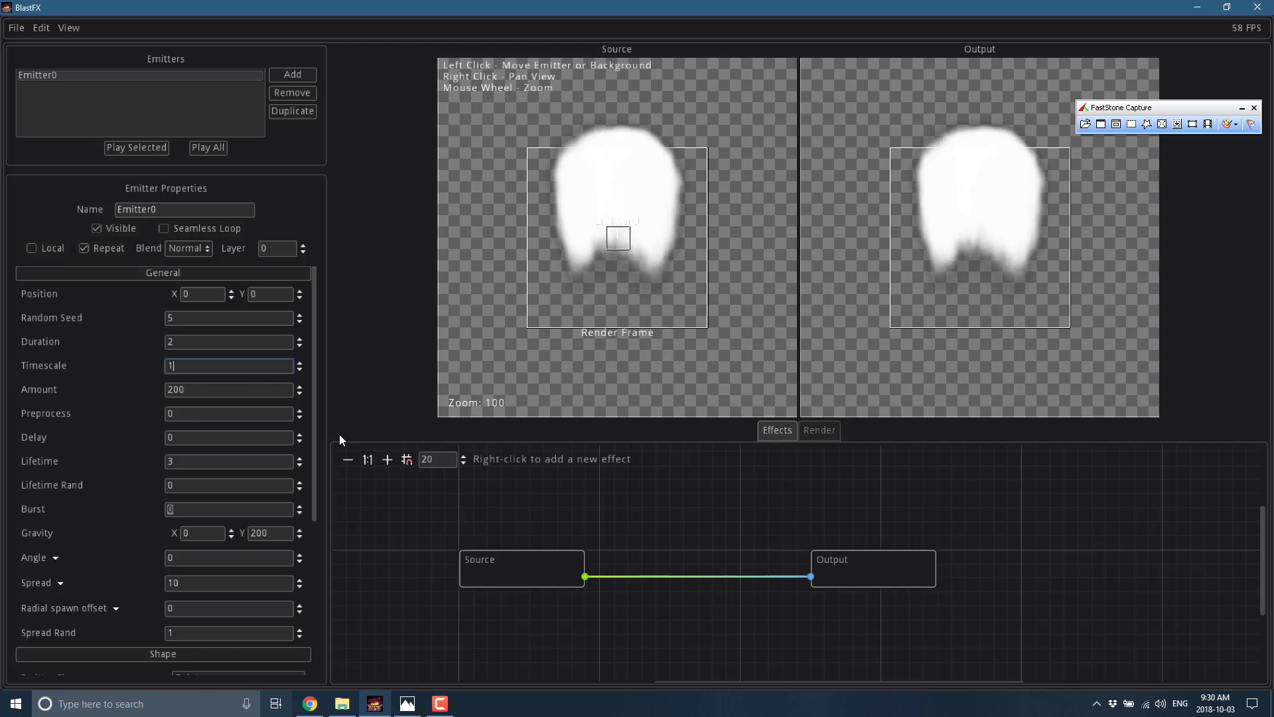
{"action": "scroll", "coordinate": [109, 537], "scroll_direction": "down", "scroll_amount": 4}
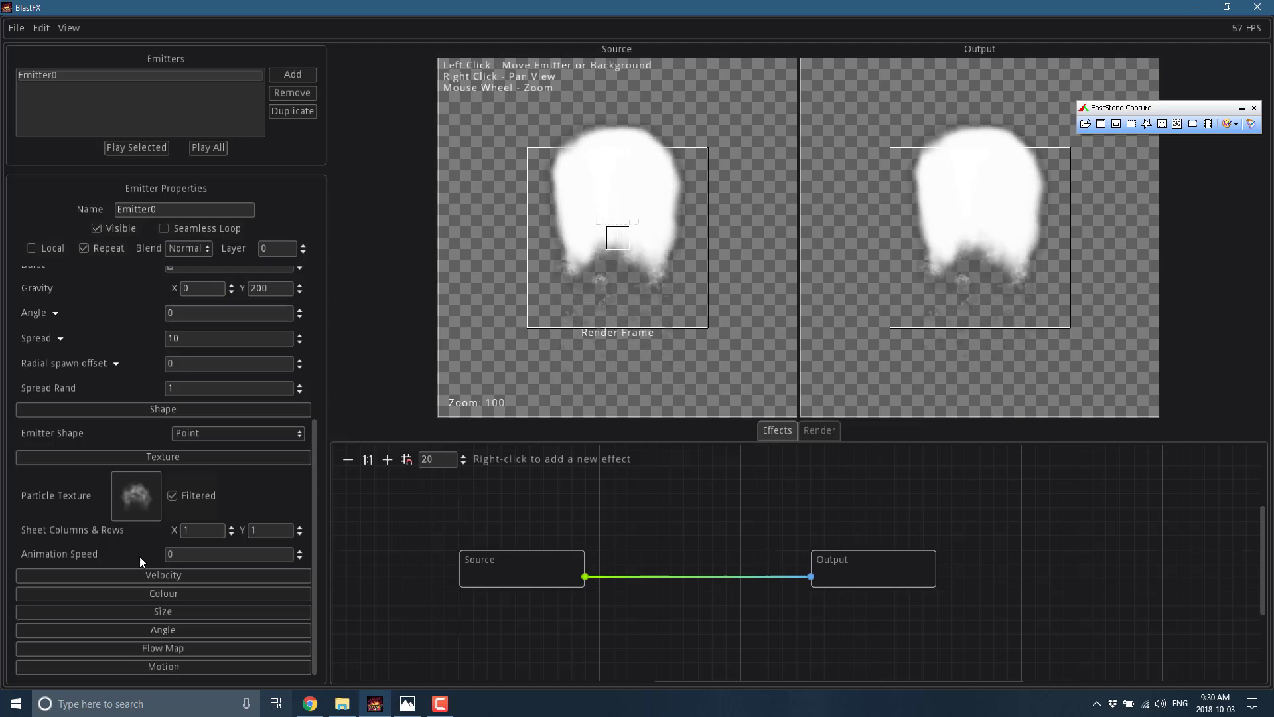
Set the emitter's Initial Velocity to 400.
{"action": "left_click", "coordinate": [164, 575]}
{"action": "scroll", "coordinate": [317, 529], "scroll_direction": "down", "scroll_amount": 3}
{"action": "left_click", "coordinate": [193, 494]}
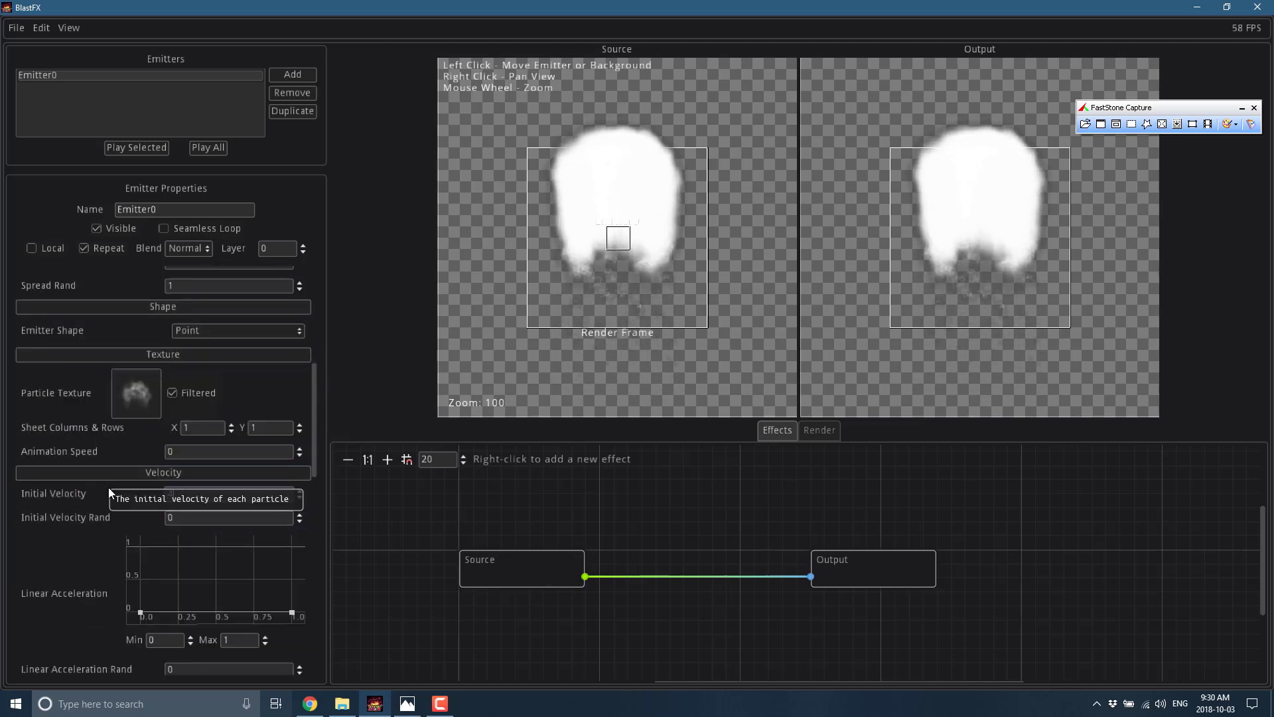
{"action": "key", "text": "BackSpace"}
{"action": "key", "text": "BackSpace"}
{"action": "key", "text": "BackSpace"}
{"action": "type", "text": "400"}
{"action": "key", "text": "Tab"}
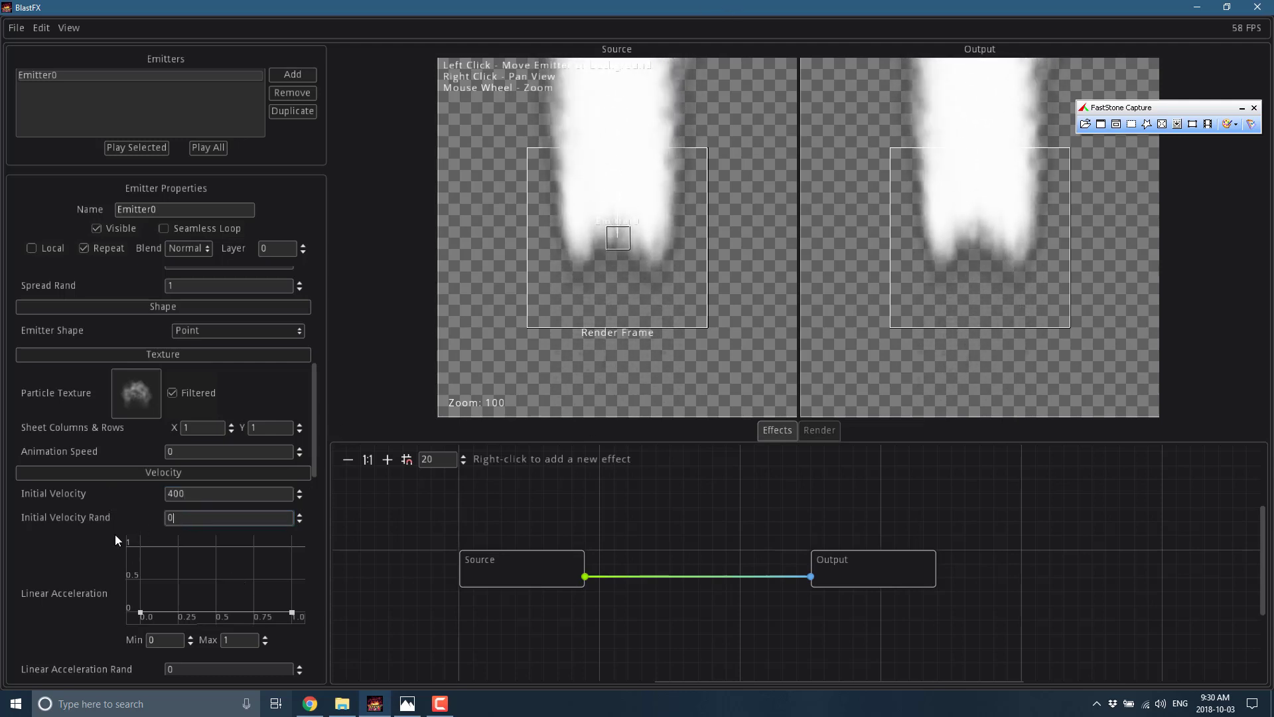
Drag the Linear Acceleration curve point upward to boost acceleration over particle lifetime.
{"action": "scroll", "coordinate": [114, 534], "scroll_direction": "down", "scroll_amount": 3}
{"action": "scroll", "coordinate": [82, 539], "scroll_direction": "down", "scroll_amount": 1}
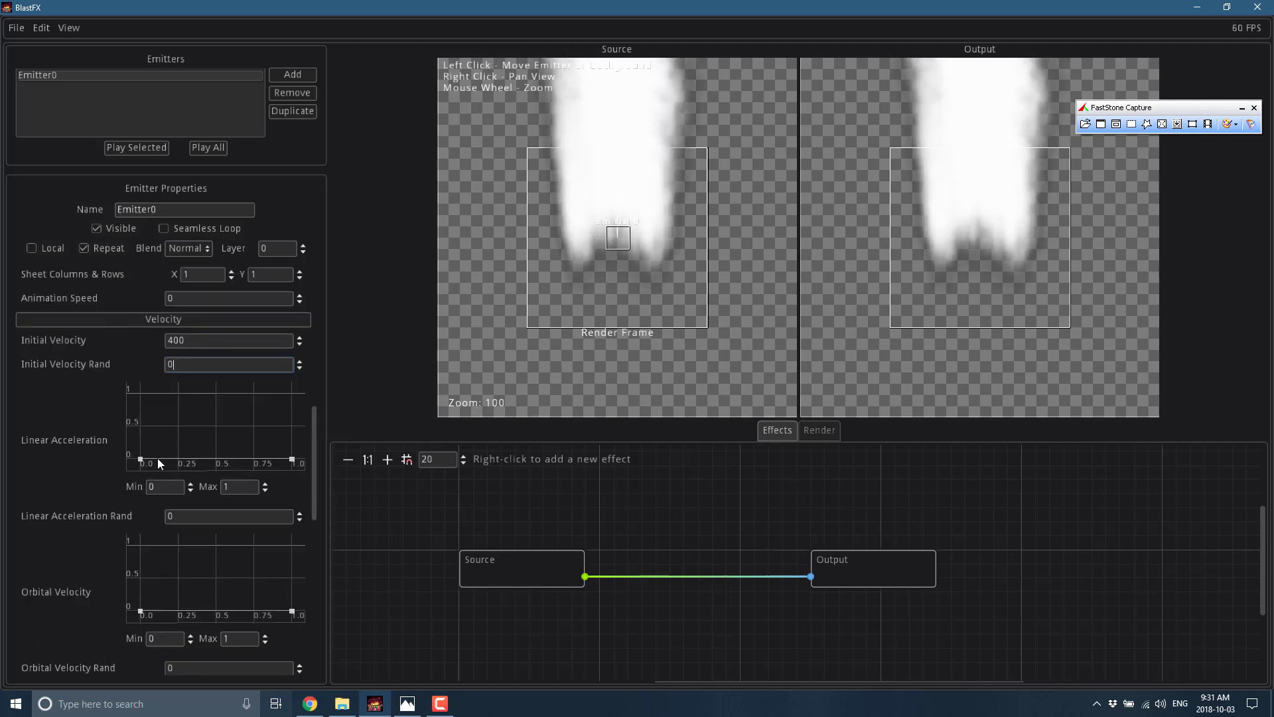
{"action": "left_click_drag", "start_coordinate": [142, 457], "coordinate": [181, 425]}
{"action": "scroll", "coordinate": [71, 541], "scroll_direction": "down", "scroll_amount": 2}
{"action": "scroll", "coordinate": [137, 549], "scroll_direction": "down", "scroll_amount": 2}
{"action": "scroll", "coordinate": [137, 550], "scroll_direction": "down", "scroll_amount": 7}
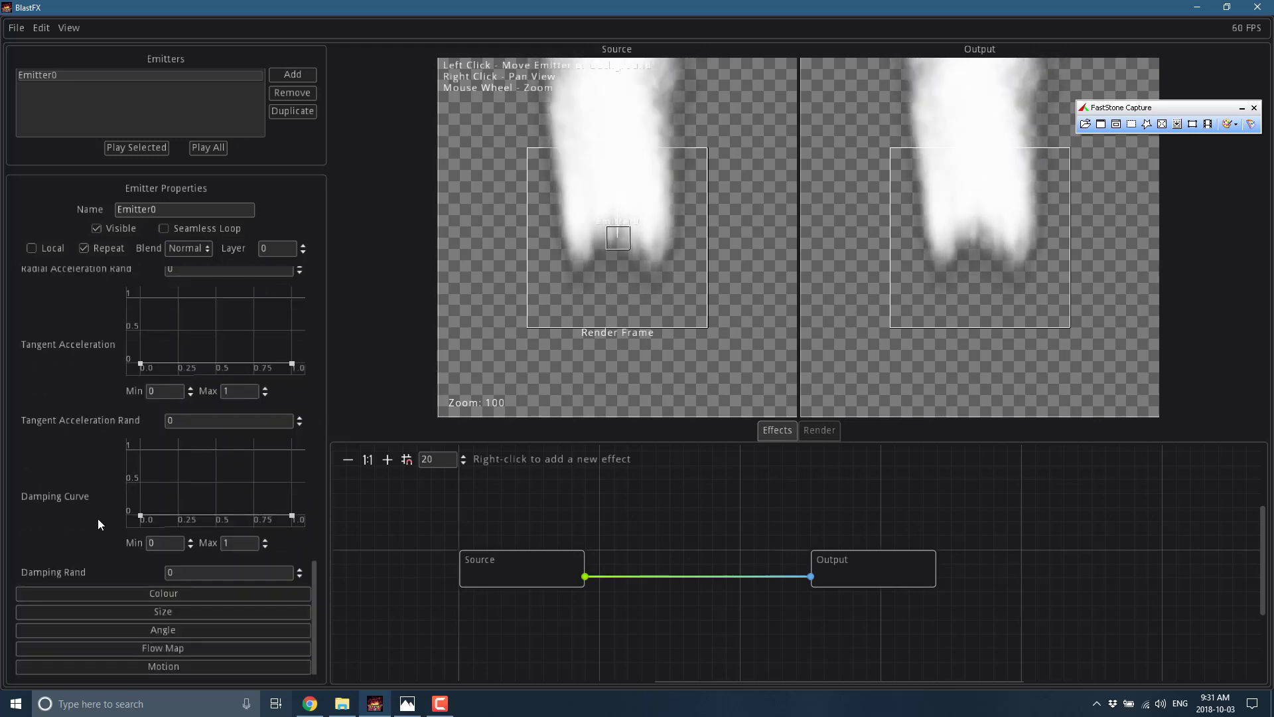
{"action": "left_click", "coordinate": [162, 590]}
{"action": "scroll", "coordinate": [157, 571], "scroll_direction": "down", "scroll_amount": 1}
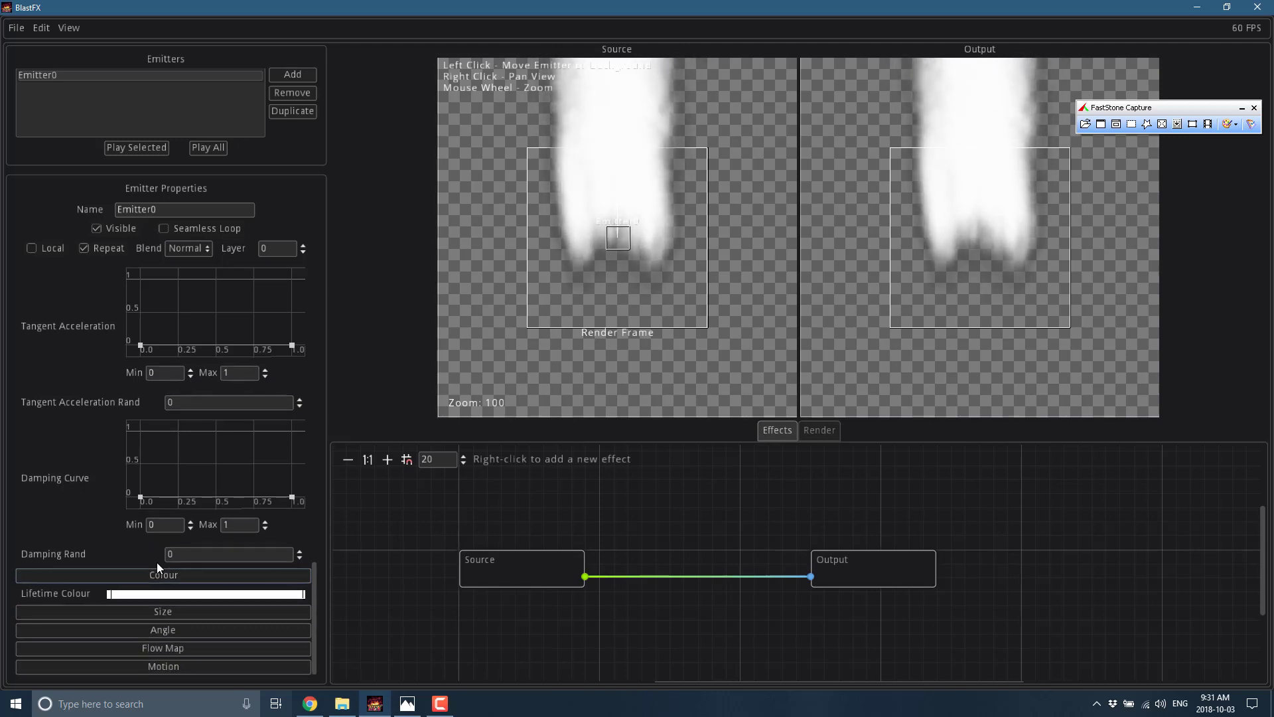
Make the lifetime gradient start red (#d40303), adding a grey #777171 stop near the start.
{"action": "double_click", "coordinate": [111, 595]}
{"action": "left_click_drag", "start_coordinate": [683, 342], "coordinate": [694, 240]}
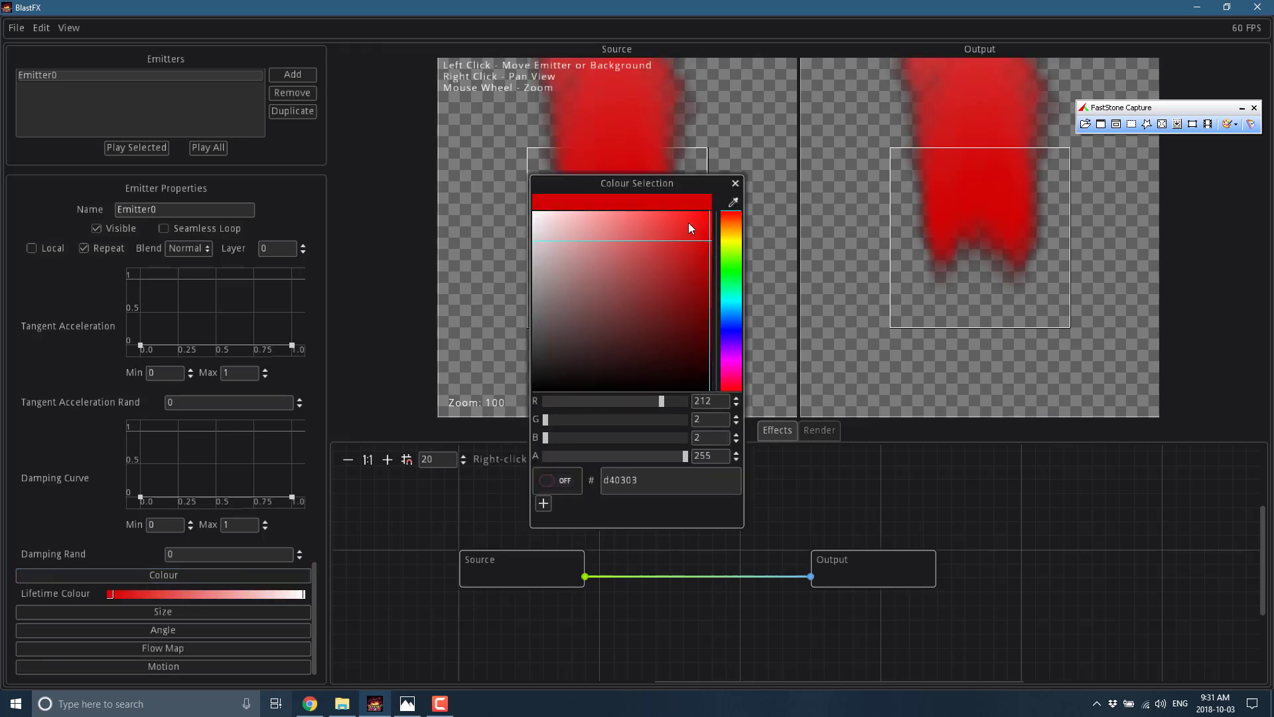
{"action": "double_click", "coordinate": [173, 595]}
{"action": "left_click", "coordinate": [174, 595]}
{"action": "double_click", "coordinate": [174, 596]}
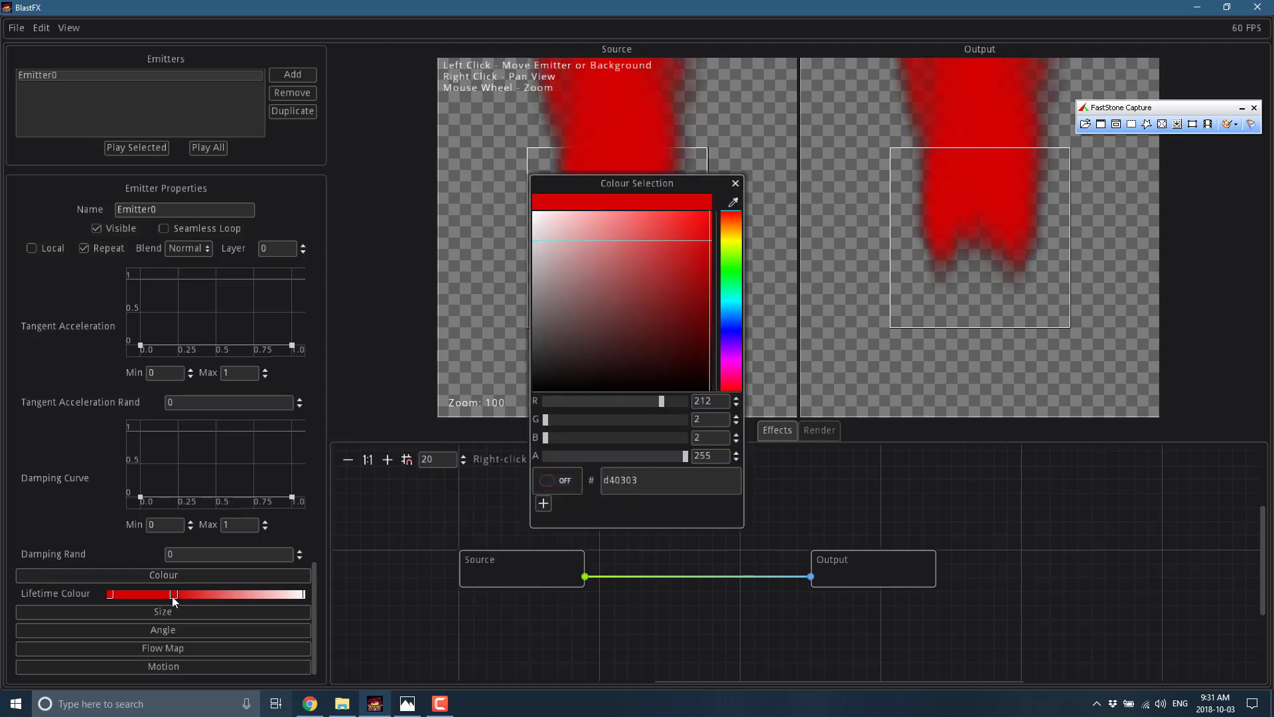
{"action": "left_click_drag", "start_coordinate": [174, 596], "coordinate": [151, 595]}
{"action": "double_click", "coordinate": [150, 595]}
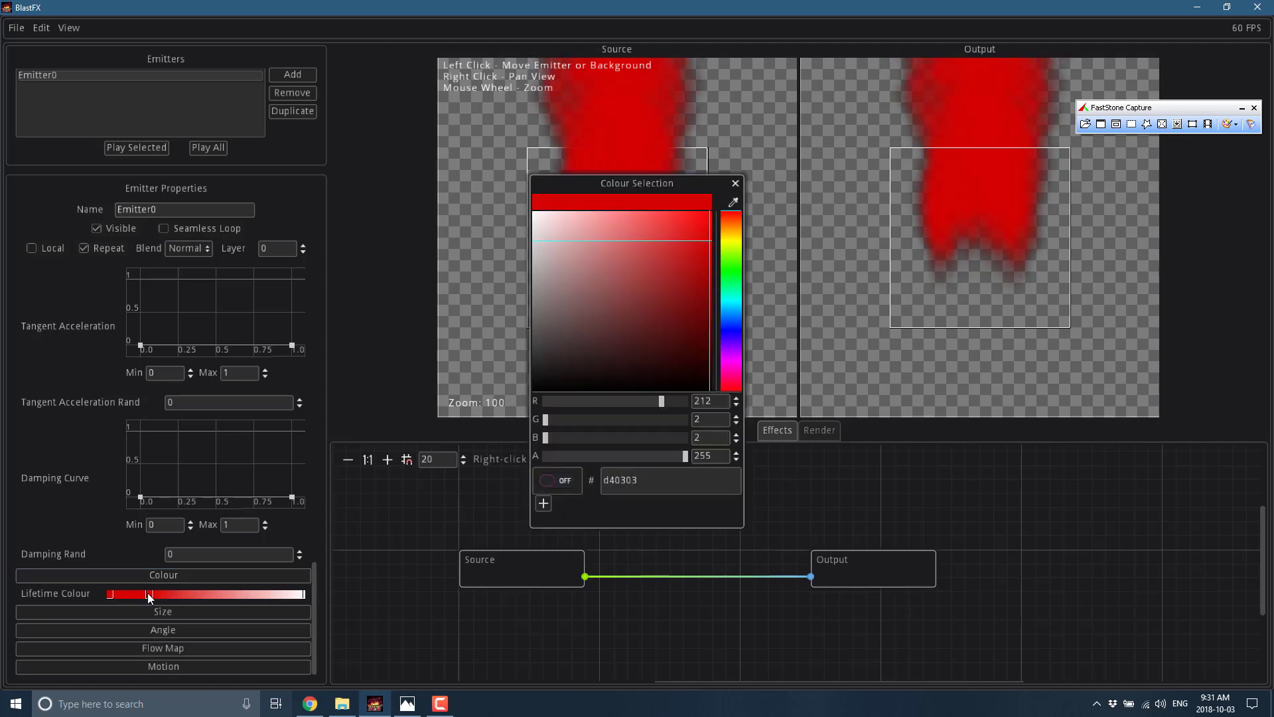
{"action": "mouse_move", "coordinate": [547, 292]}
{"action": "left_mouse_down"}
{"action": "mouse_move", "coordinate": [531, 300]}
{"action": "mouse_move", "coordinate": [543, 307]}
{"action": "left_mouse_up"}
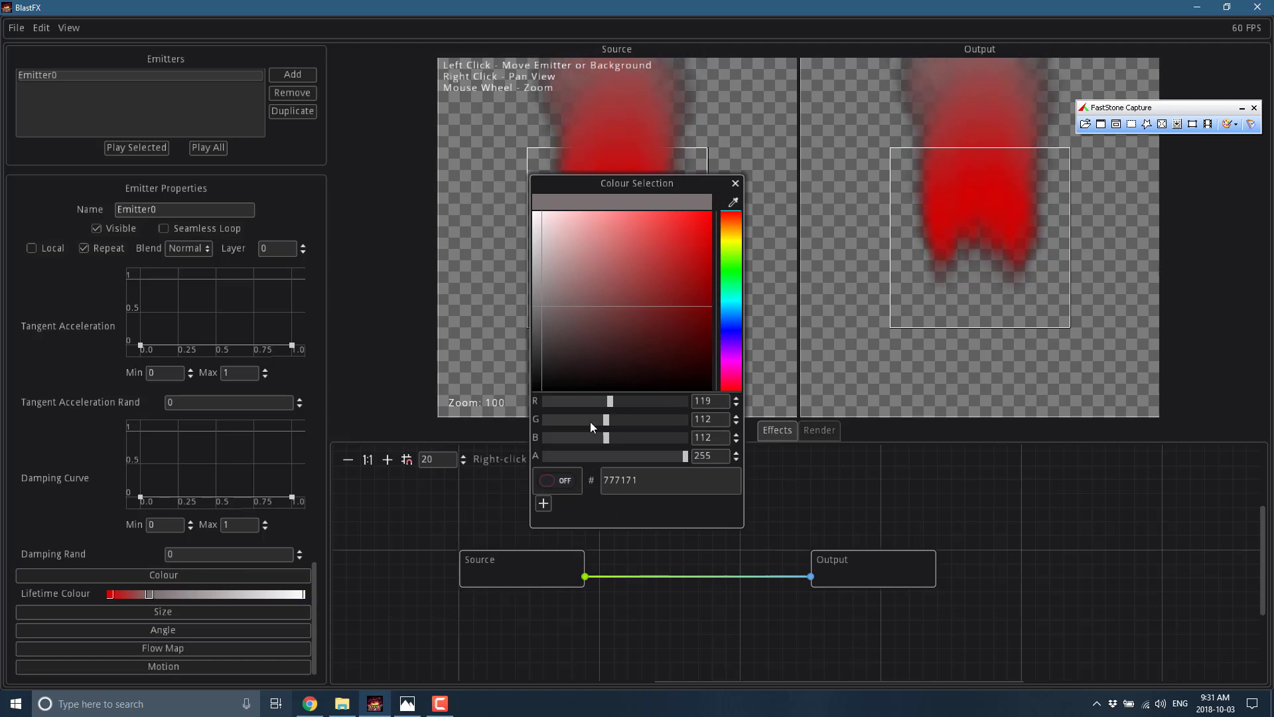
Set Initial Velocity to 240 and drag Emitter0 down near the bottom of the render frame.
{"action": "left_click", "coordinate": [735, 184]}
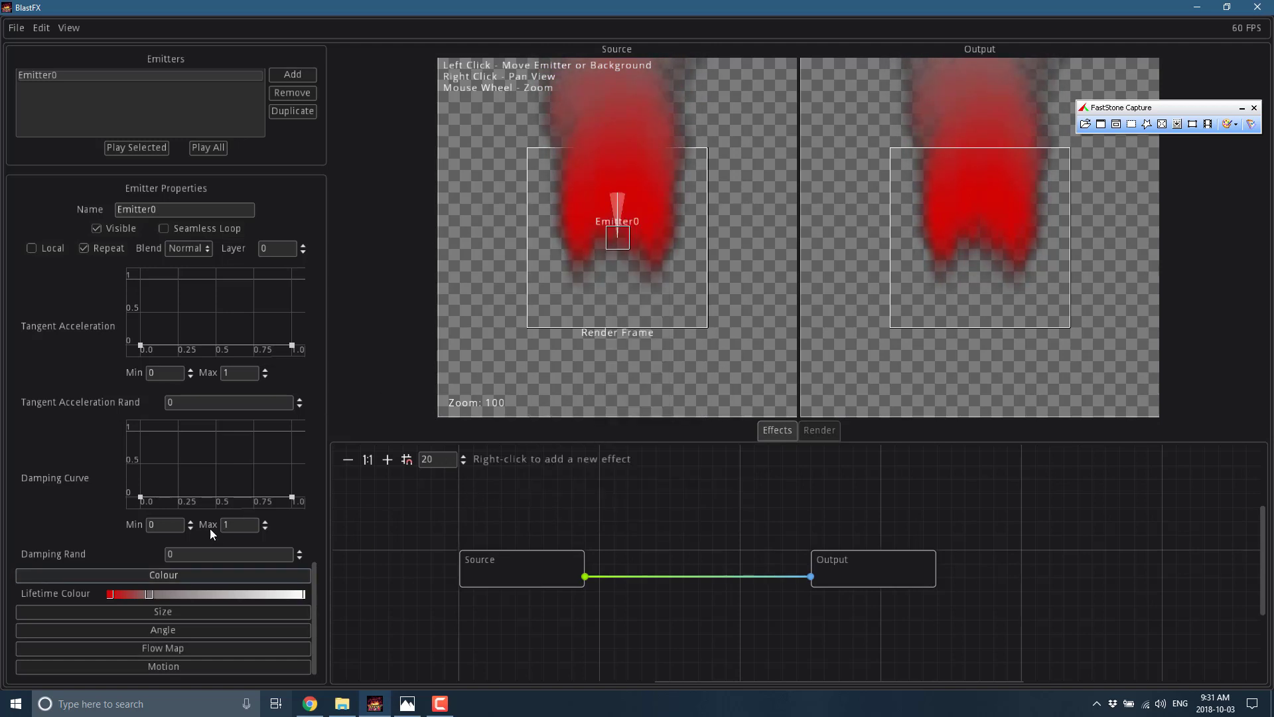
{"action": "scroll", "coordinate": [138, 437], "scroll_direction": "up", "scroll_amount": 10}
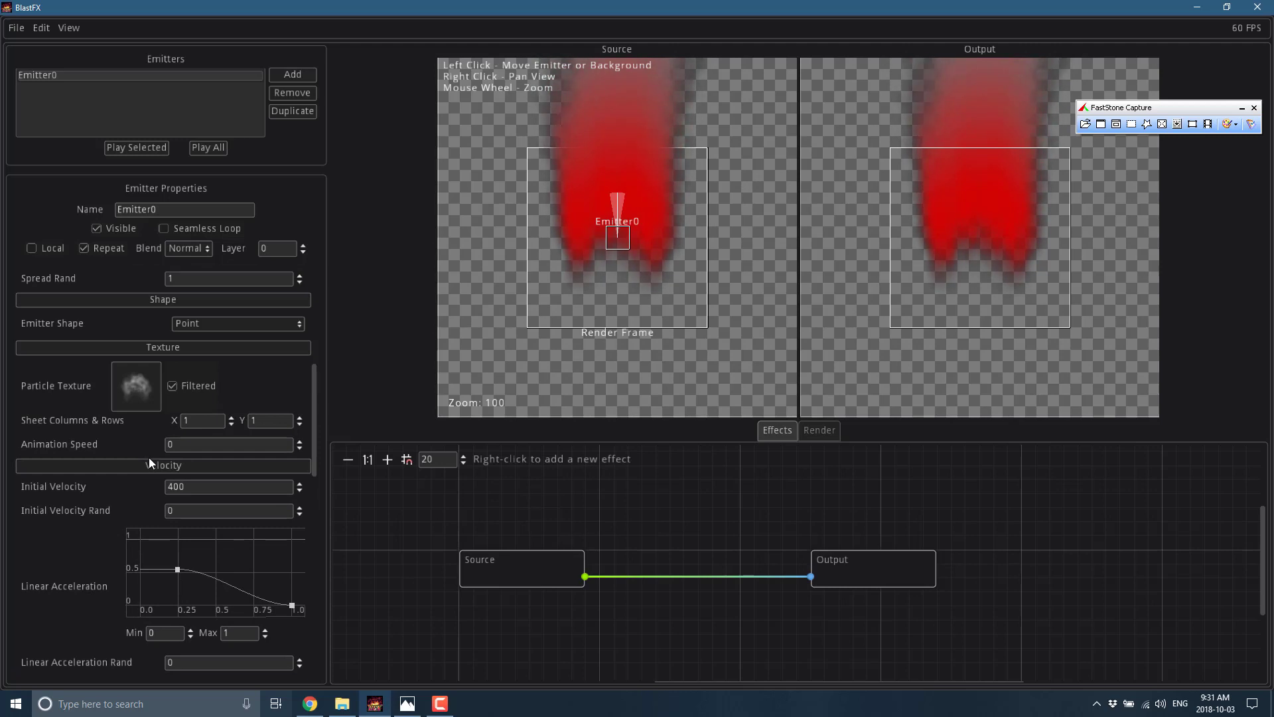
{"action": "left_click", "coordinate": [166, 486]}
{"action": "type", "text": "240"}
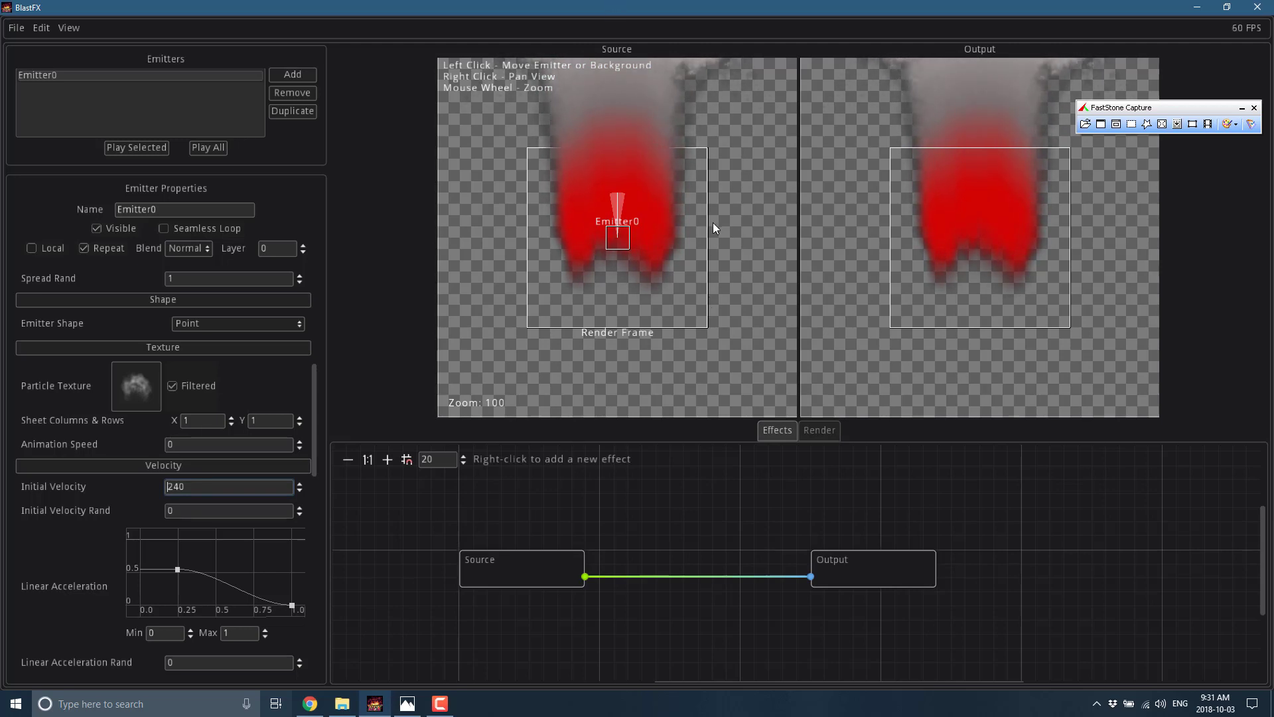
{"action": "left_click_drag", "start_coordinate": [717, 237], "coordinate": [722, 320]}
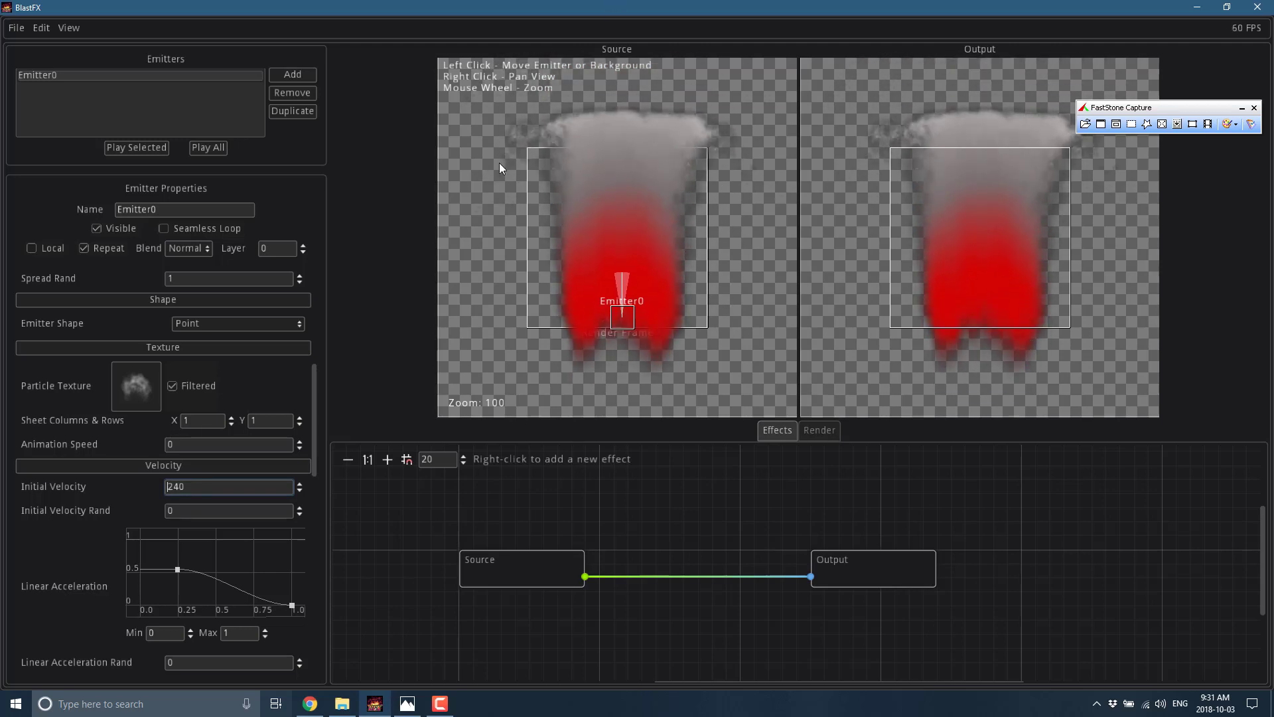
{"action": "scroll", "coordinate": [258, 531], "scroll_direction": "down", "scroll_amount": 10}
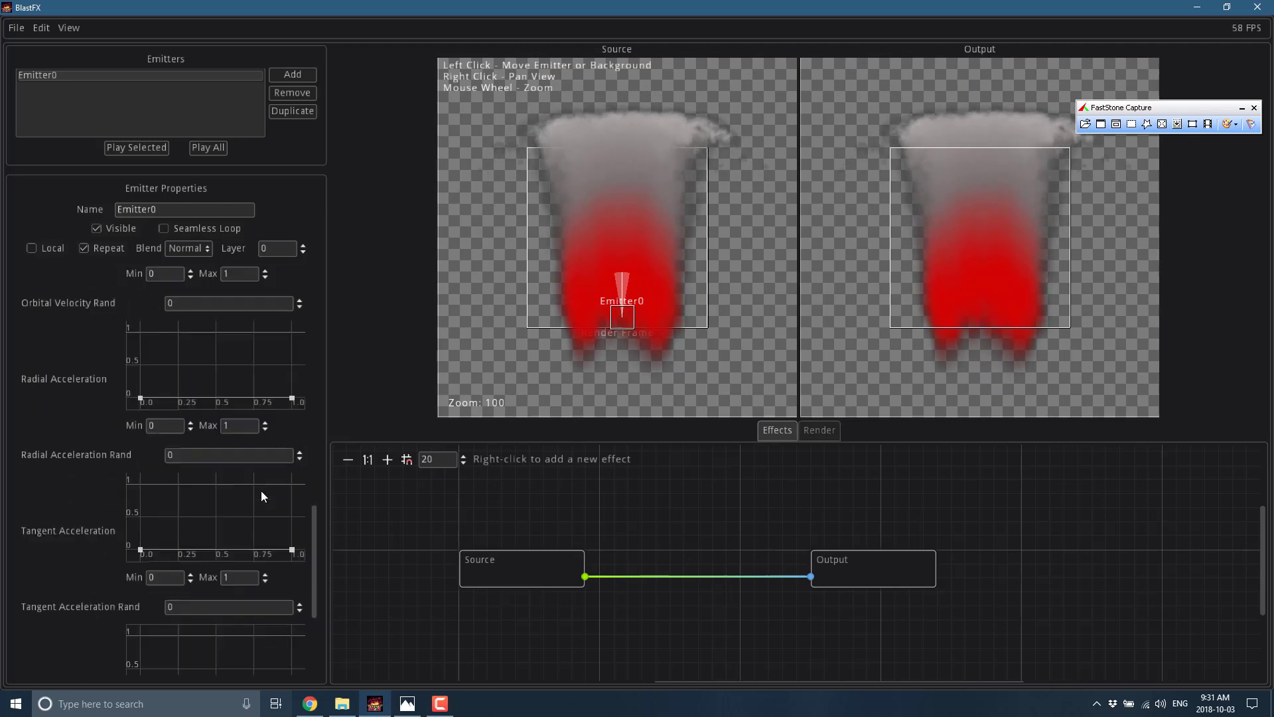
{"action": "scroll", "coordinate": [260, 491], "scroll_direction": "down", "scroll_amount": 3}
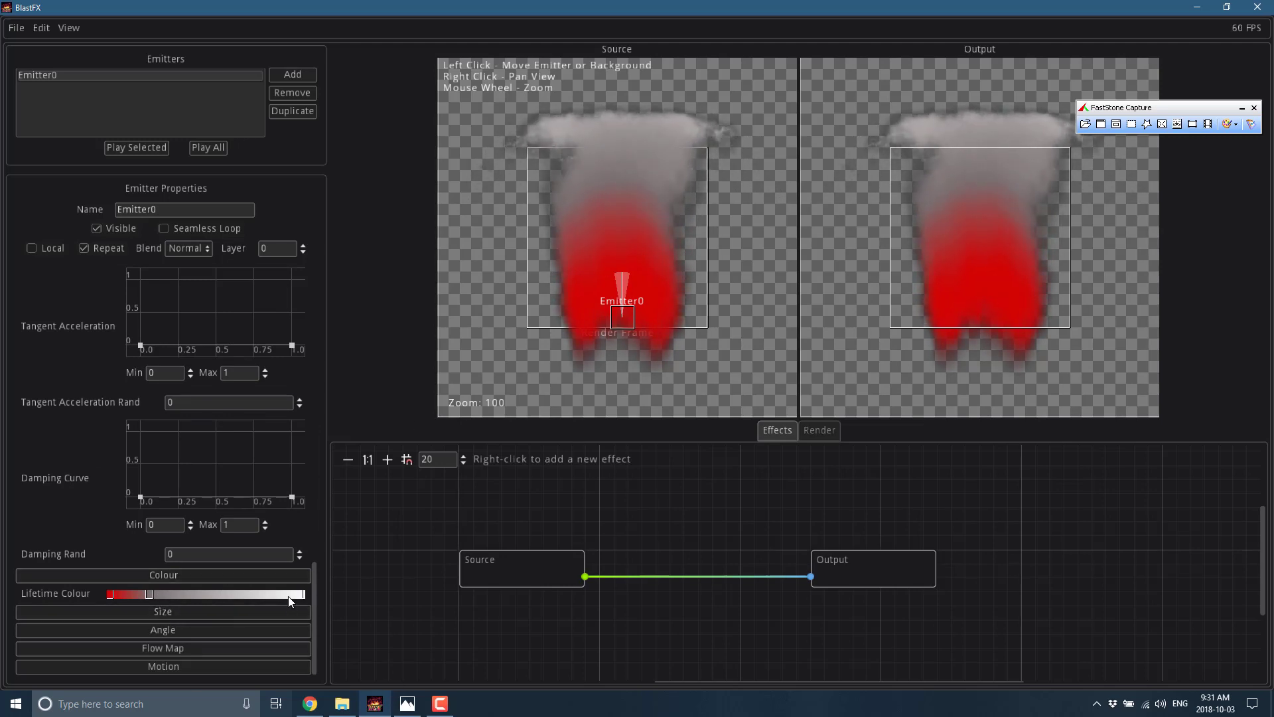
Add another lifetime colour stop and set it to a light grey.
{"action": "double_click", "coordinate": [260, 594]}
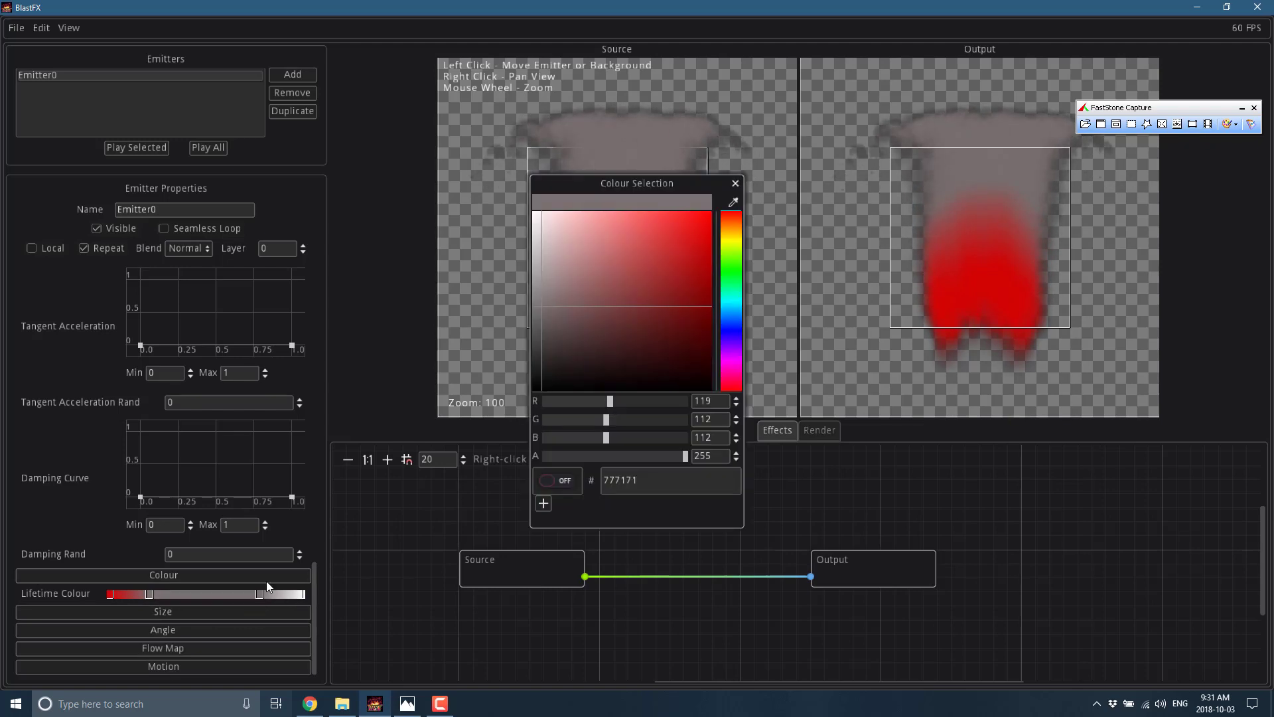
{"action": "left_click", "coordinate": [524, 301]}
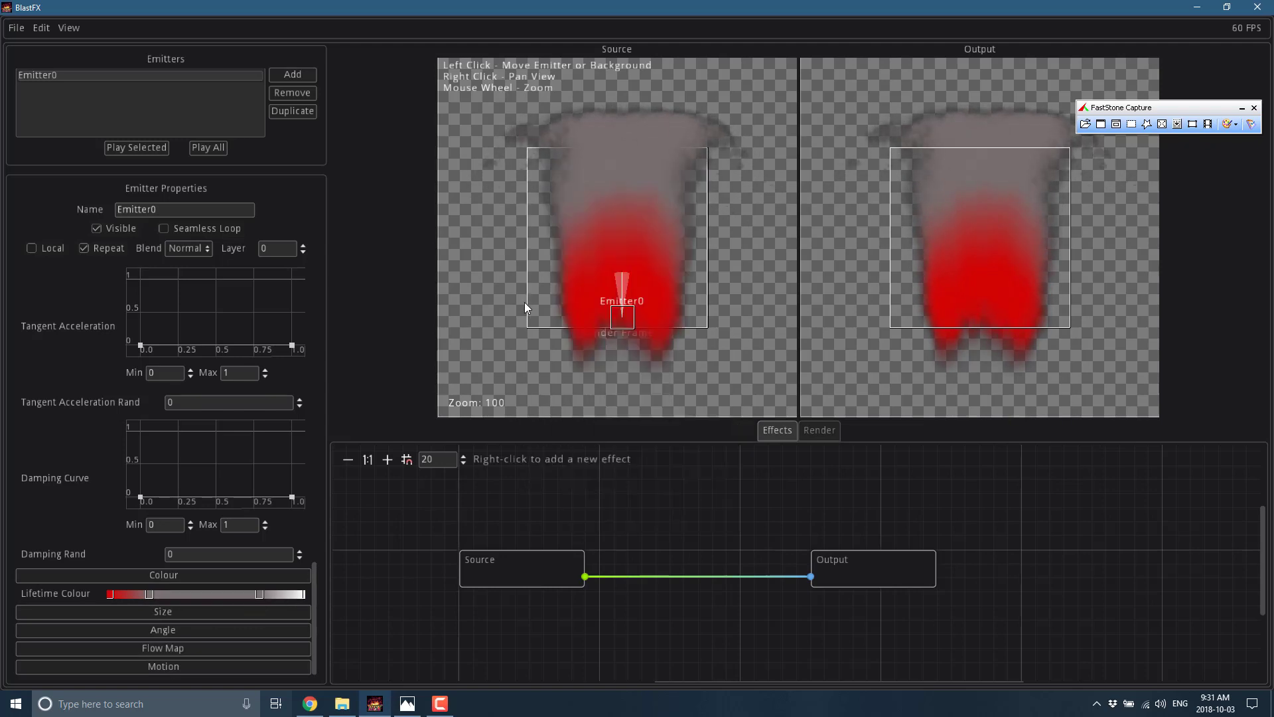
{"action": "double_click", "coordinate": [259, 595]}
{"action": "left_click_drag", "start_coordinate": [544, 262], "coordinate": [532, 211]}
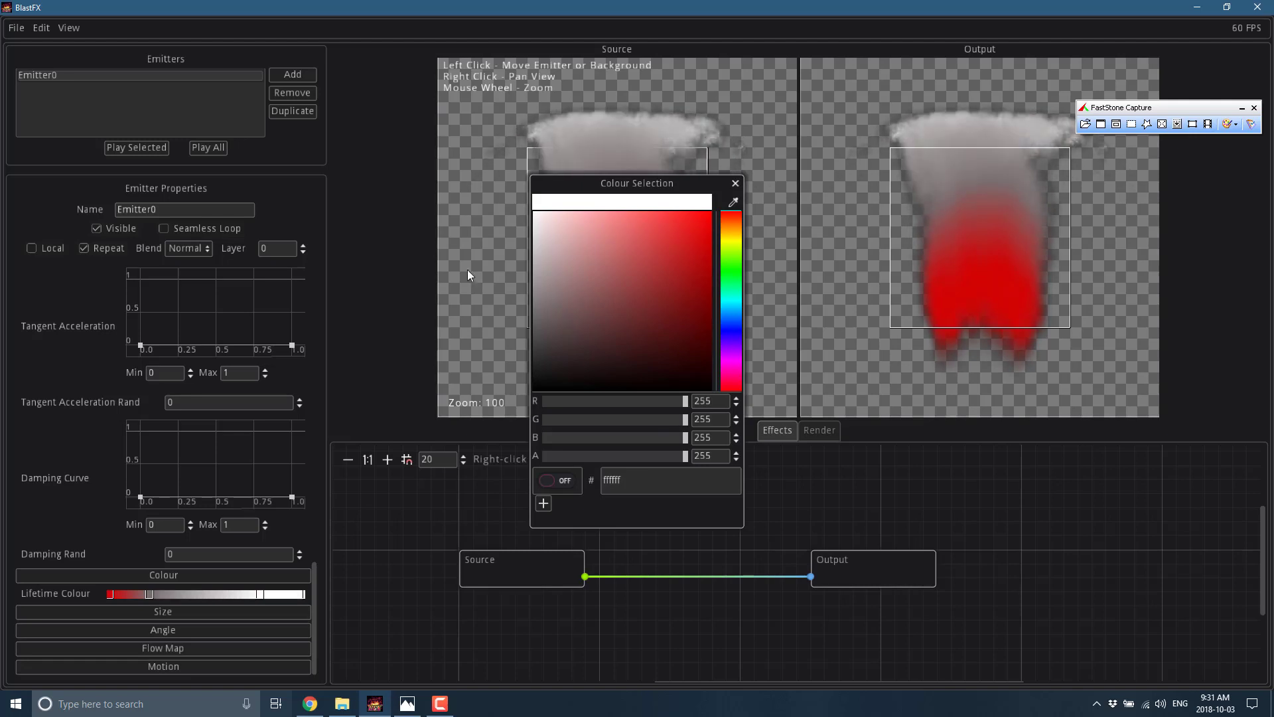
{"action": "left_click", "coordinate": [305, 596]}
Make the end stop blue #2a35f7 and drag it left so blue arrives earlier.
{"action": "double_click", "coordinate": [305, 596]}
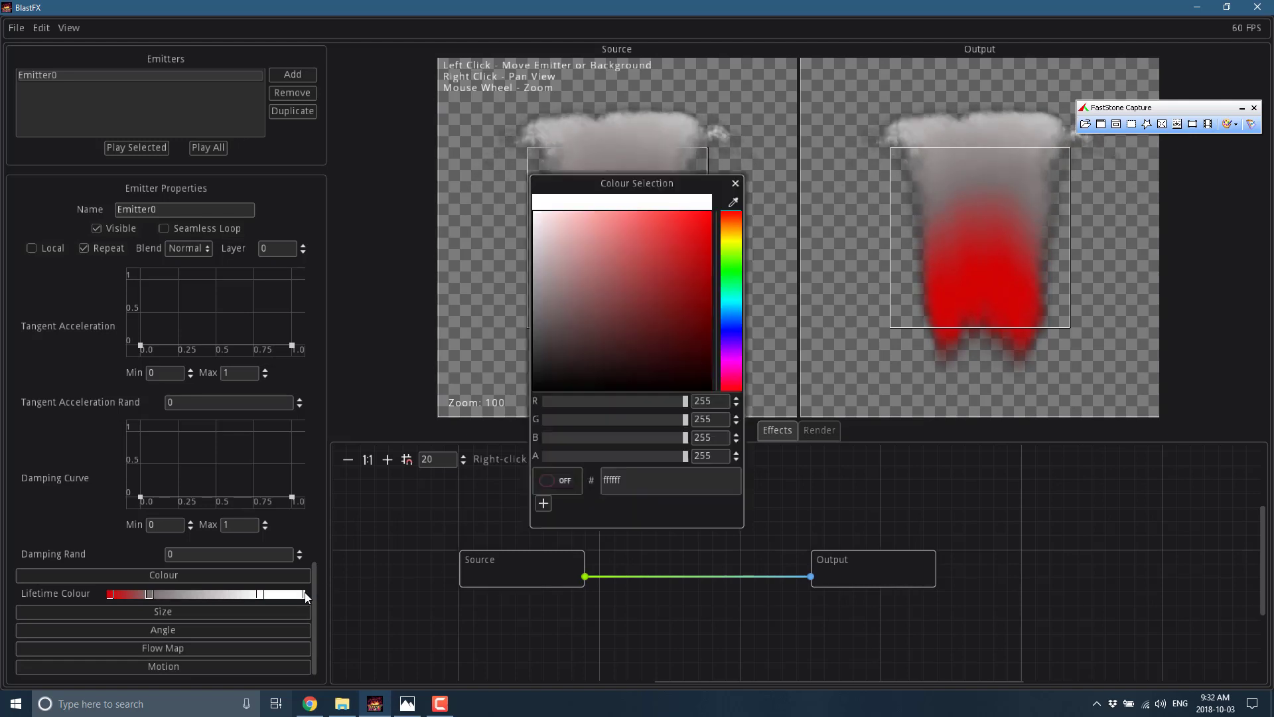
{"action": "left_click", "coordinate": [732, 329]}
{"action": "left_click", "coordinate": [681, 214]}
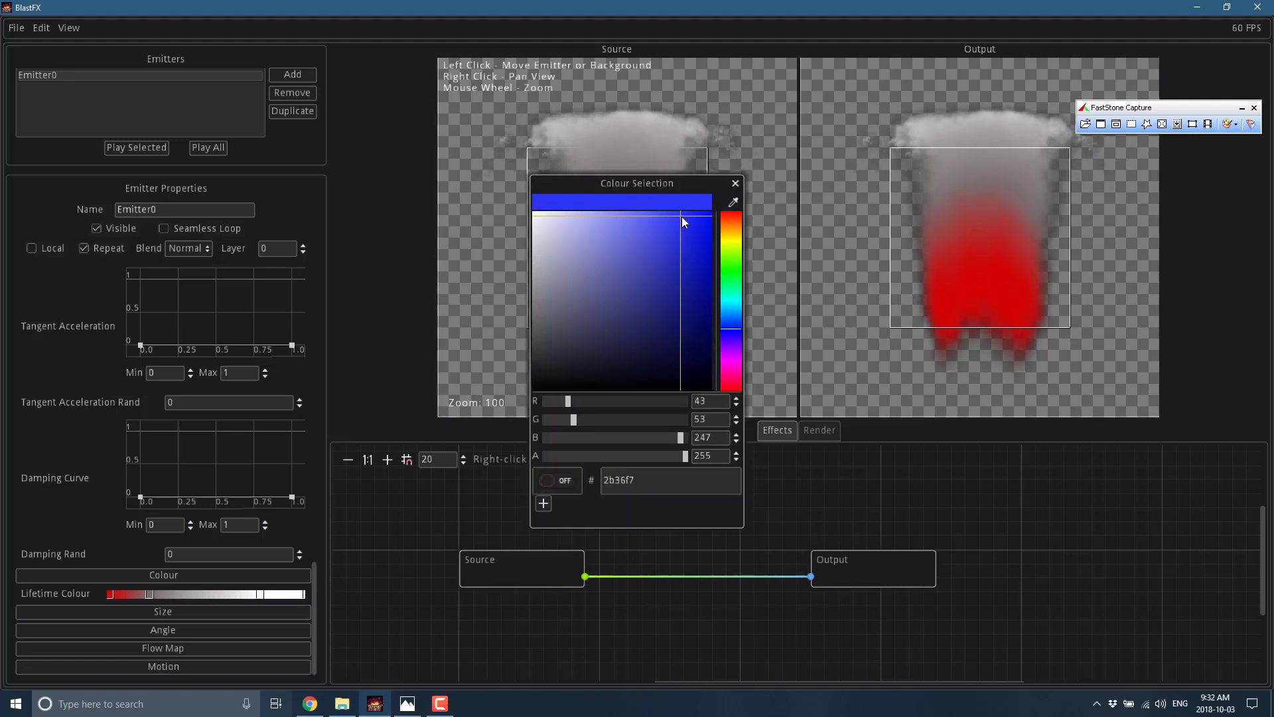
{"action": "left_click", "coordinate": [221, 609]}
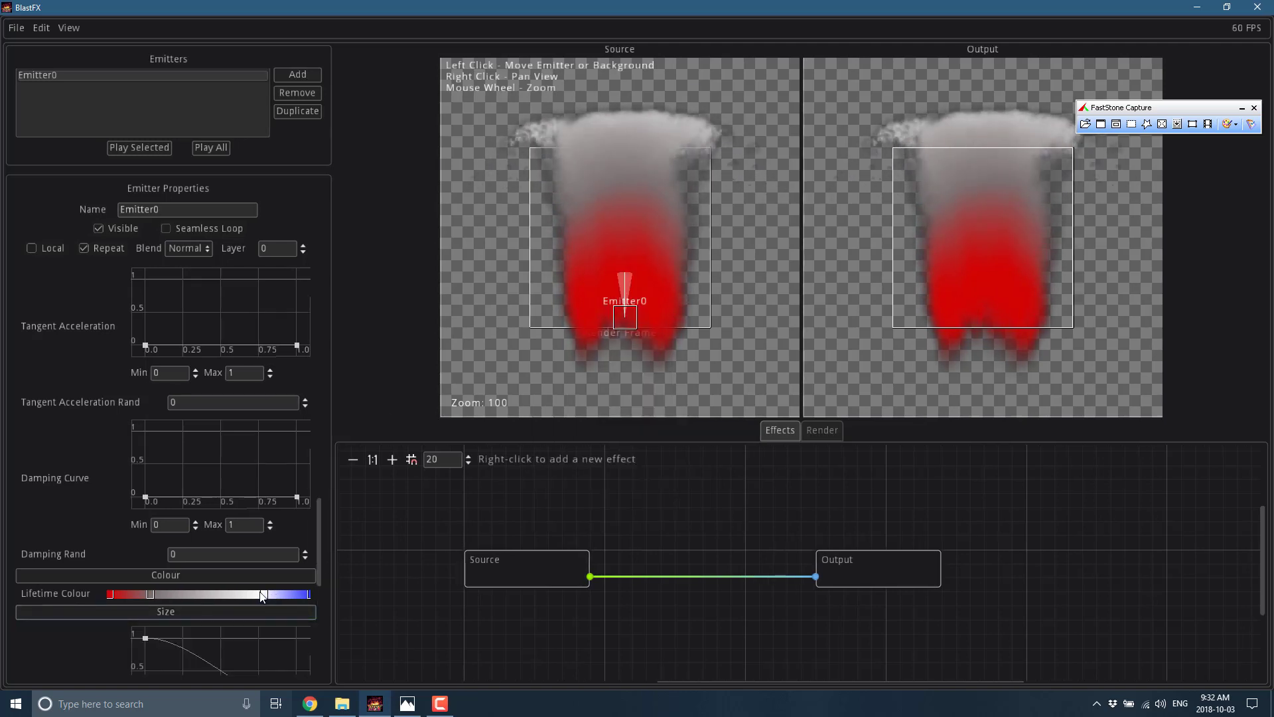
{"action": "left_click_drag", "start_coordinate": [263, 596], "coordinate": [211, 600]}
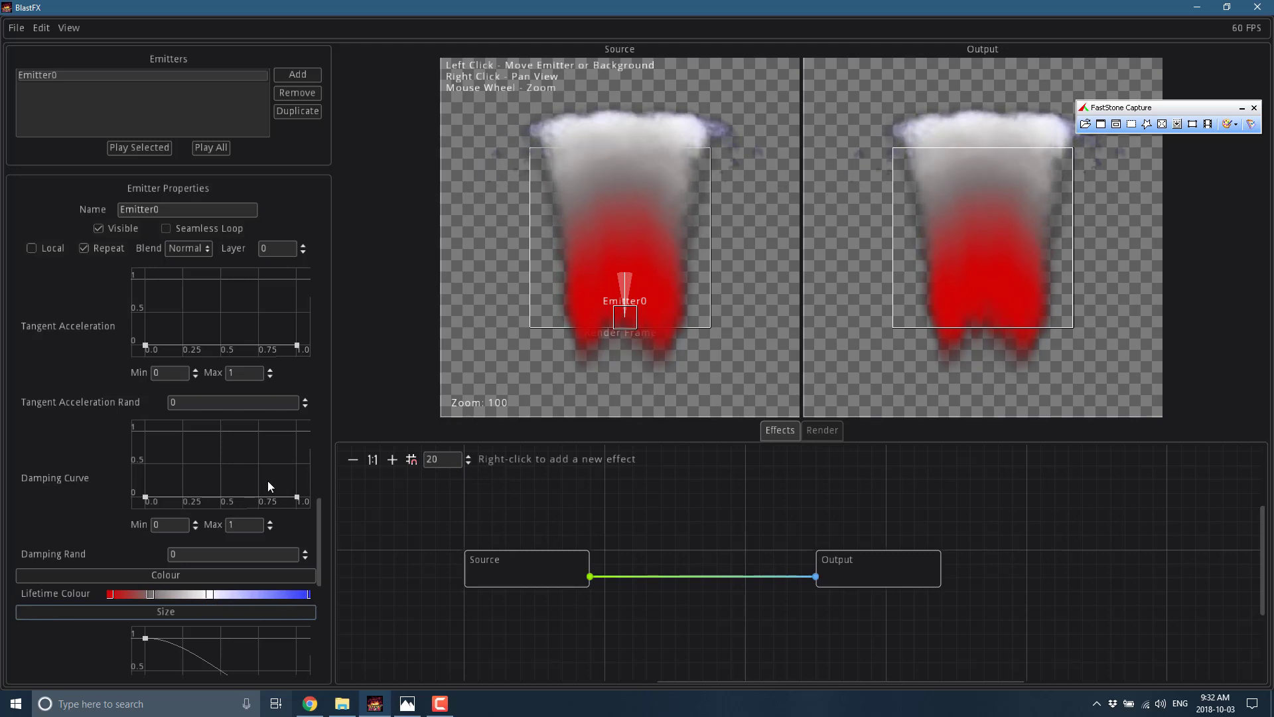
Enable the flow map with the crosshatch texture at Strength 5.
{"action": "scroll", "coordinate": [261, 464], "scroll_direction": "down", "scroll_amount": 5}
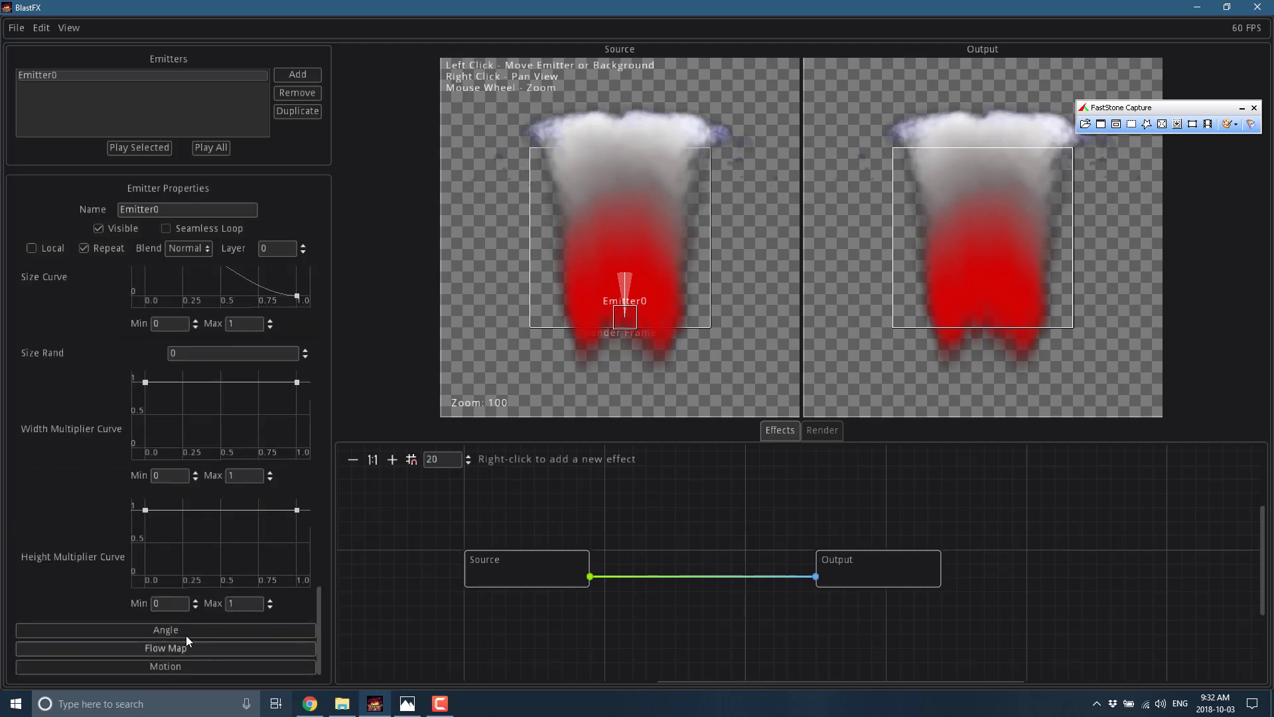
{"action": "left_click", "coordinate": [183, 631]}
{"action": "scroll", "coordinate": [279, 607], "scroll_direction": "down", "scroll_amount": 5}
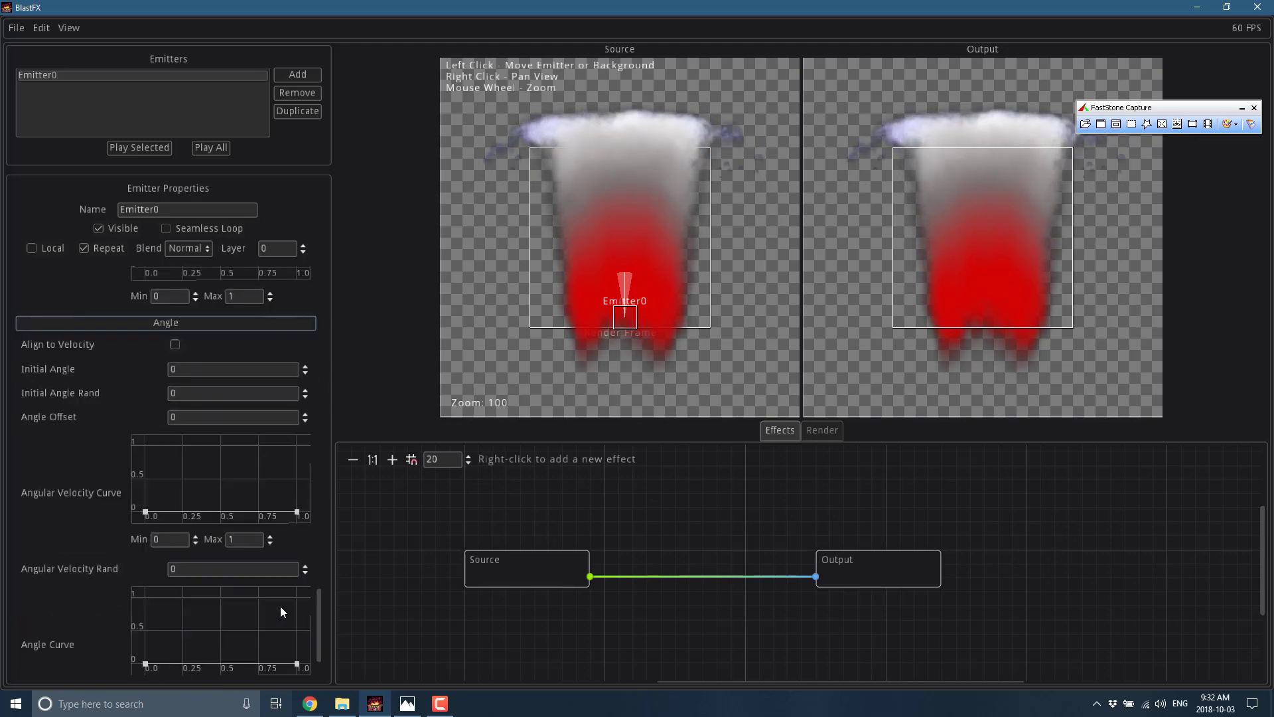
{"action": "scroll", "coordinate": [280, 602], "scroll_direction": "down", "scroll_amount": 2}
{"action": "left_click", "coordinate": [150, 648]}
{"action": "scroll", "coordinate": [214, 612], "scroll_direction": "down", "scroll_amount": 3}
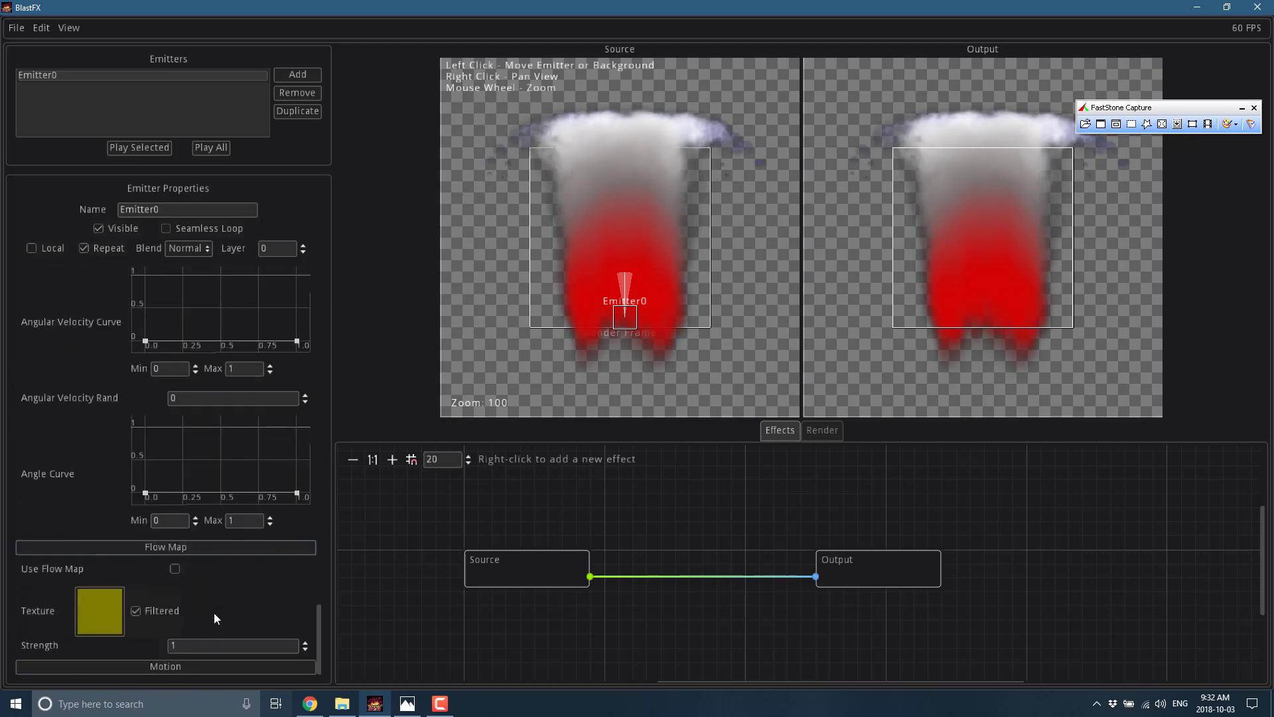
{"action": "left_click", "coordinate": [174, 569]}
{"action": "left_click", "coordinate": [108, 611]}
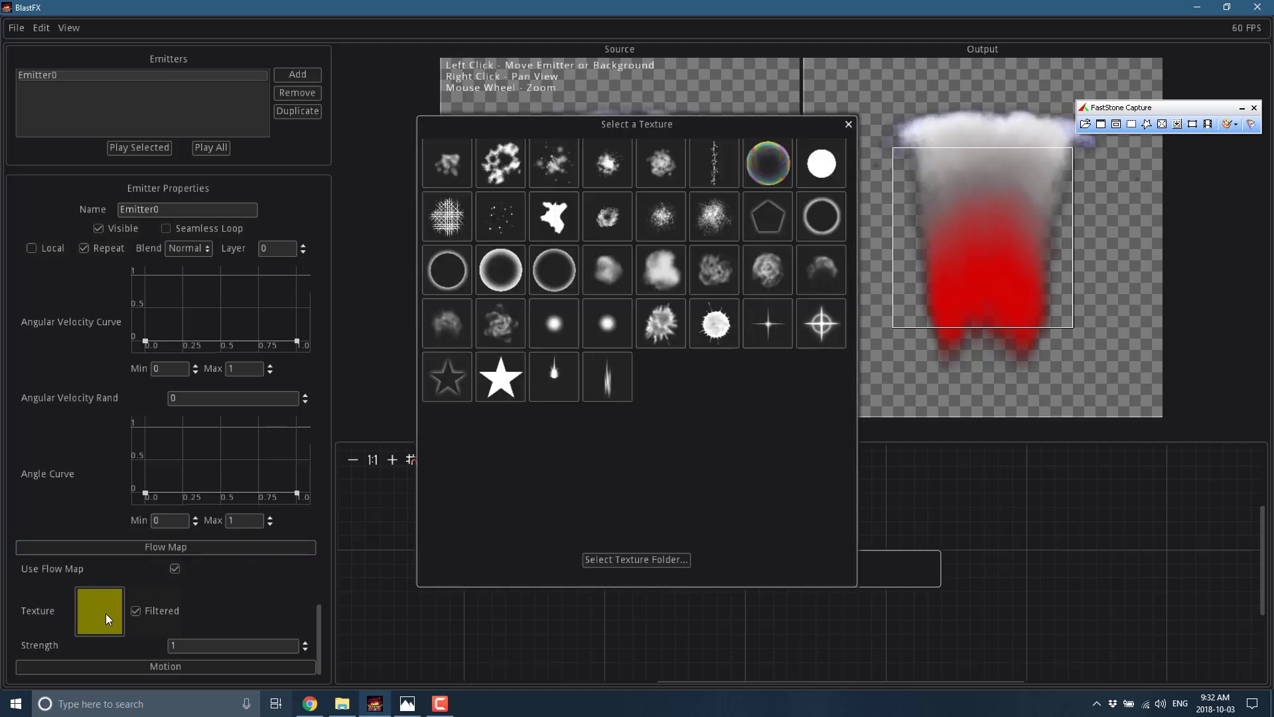
{"action": "left_click", "coordinate": [468, 229]}
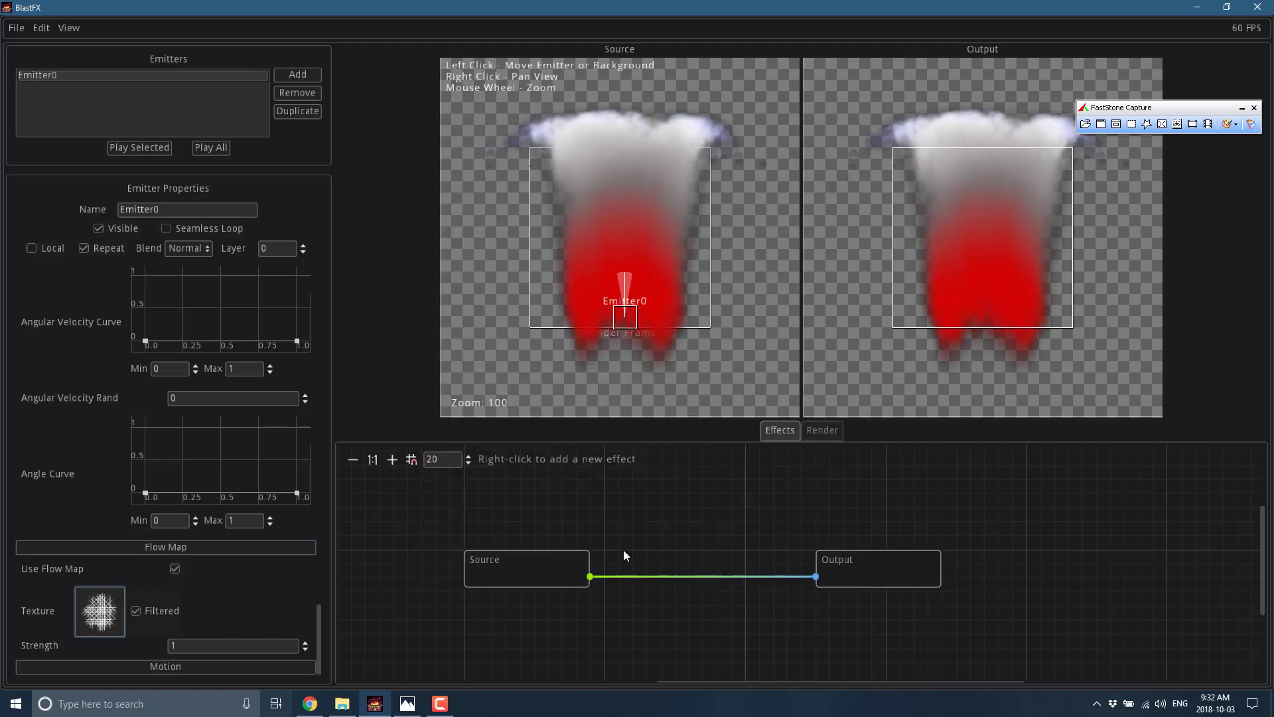
{"action": "double_click", "coordinate": [190, 646]}
{"action": "type", "text": "5"}
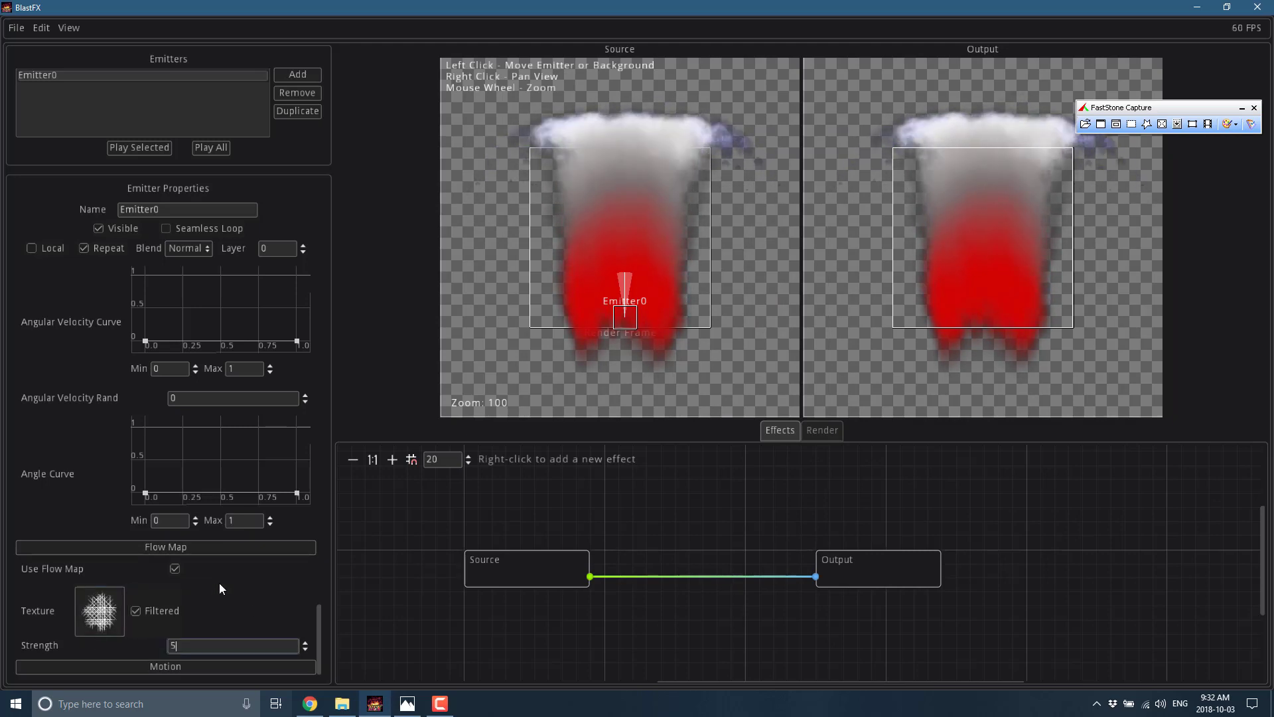
{"action": "left_click", "coordinate": [174, 569]}
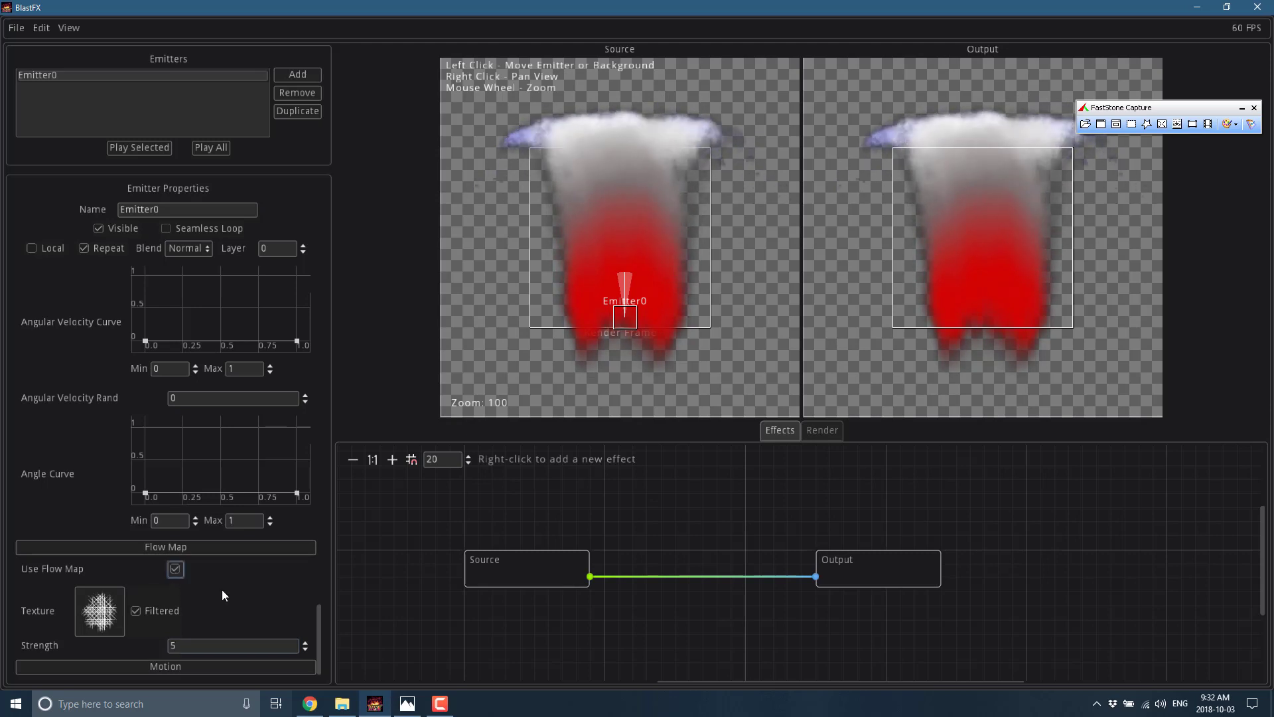
Try the Sin & Cos motion type, then leave Motion Type at None.
{"action": "left_click", "coordinate": [128, 662]}
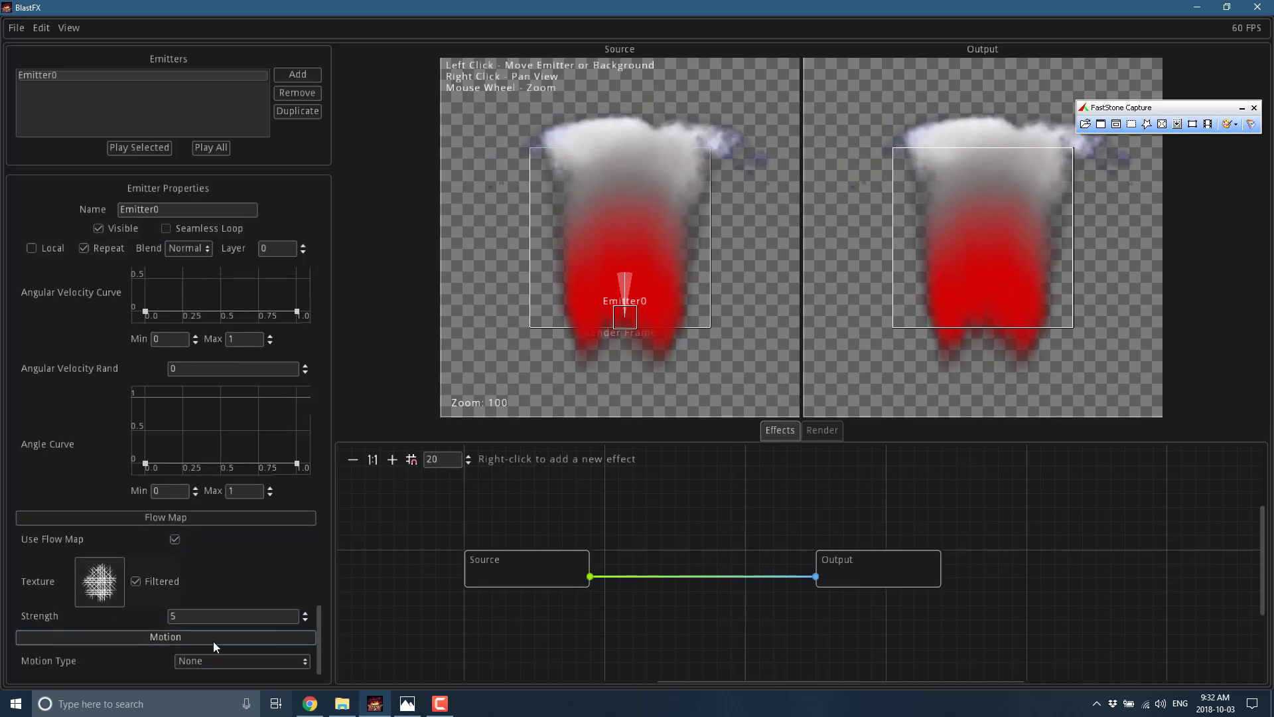
{"action": "left_click", "coordinate": [190, 660]}
{"action": "left_click", "coordinate": [189, 662]}
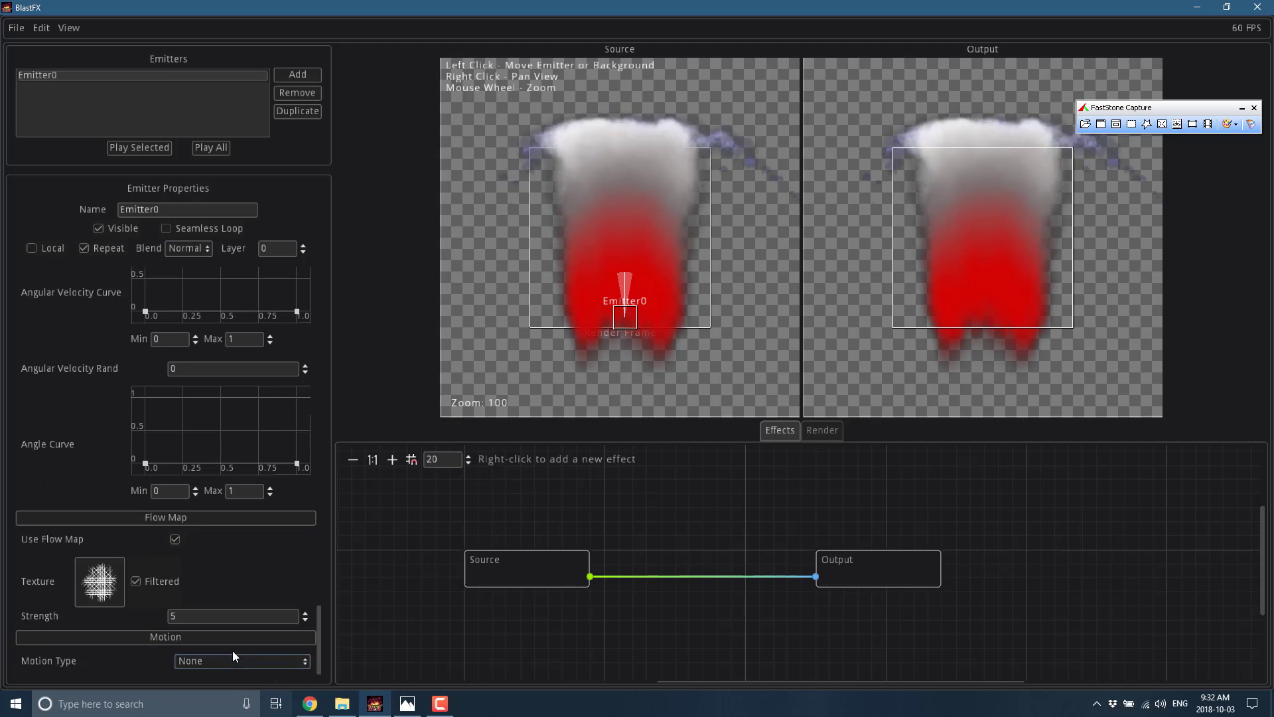
{"action": "left_click", "coordinate": [294, 664]}
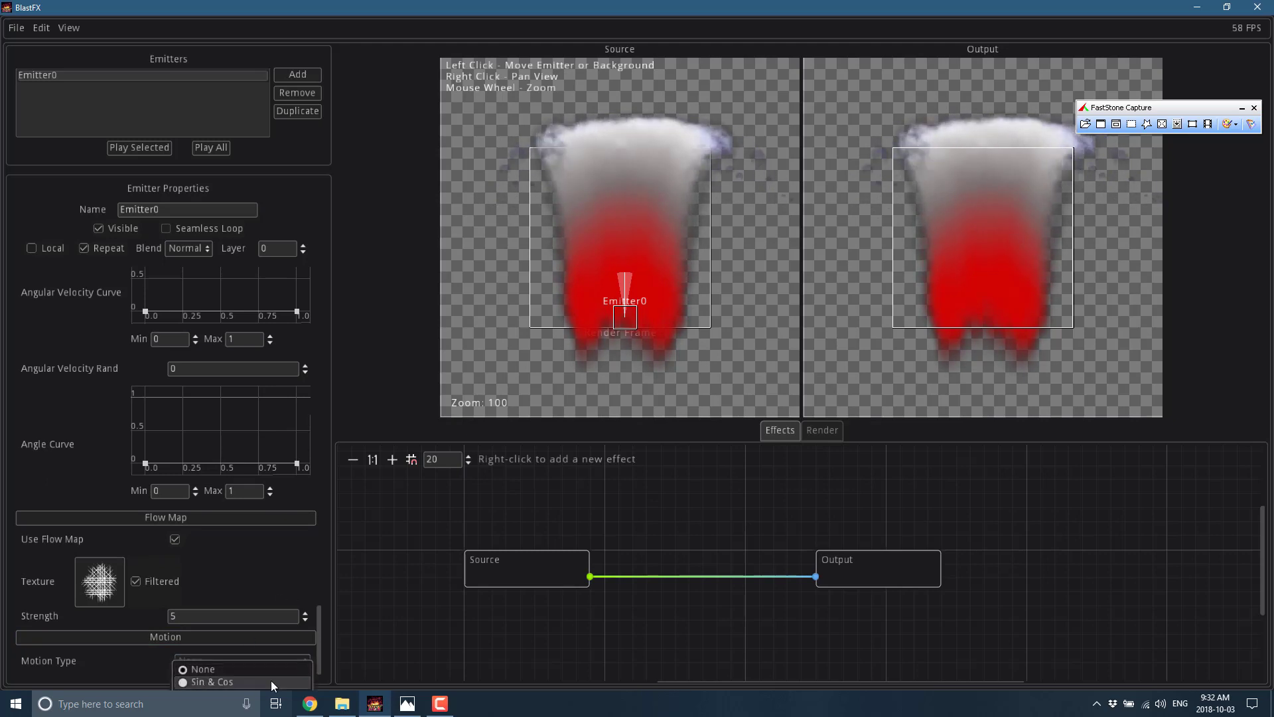
{"action": "left_click", "coordinate": [271, 679]}
{"action": "left_click", "coordinate": [205, 663]}
{"action": "left_click", "coordinate": [212, 669]}
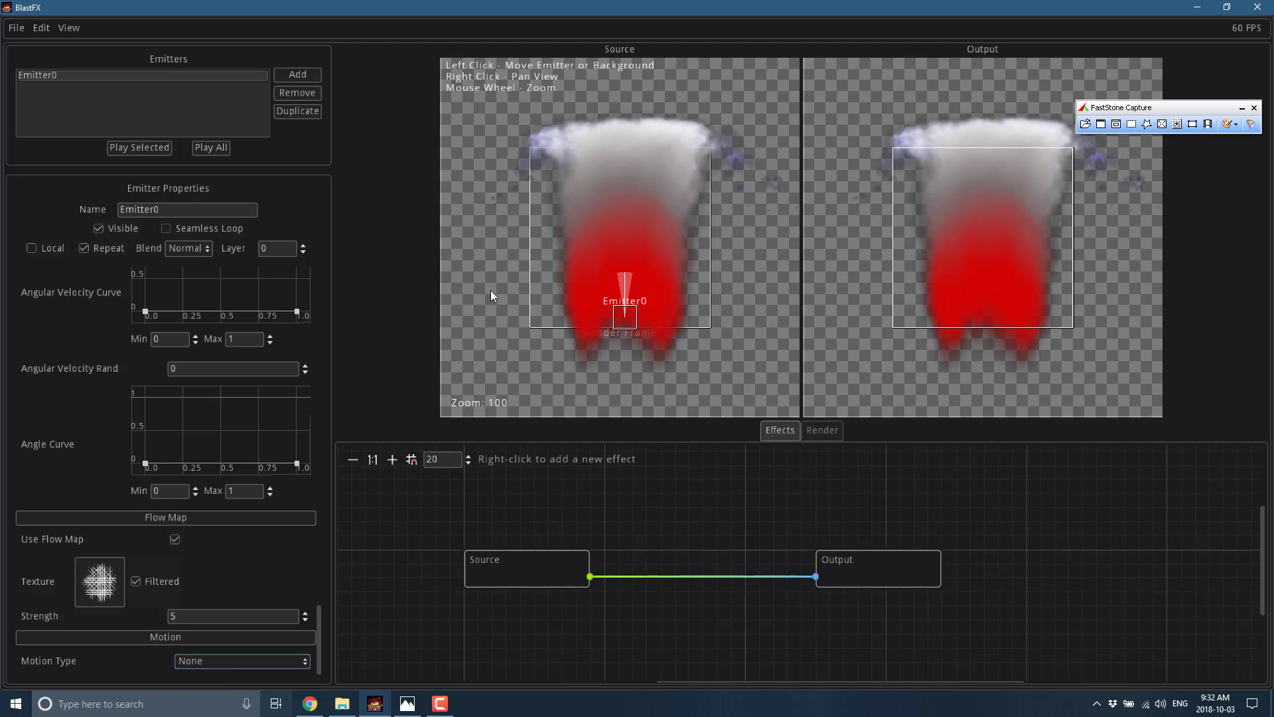
{"action": "scroll", "coordinate": [133, 336], "scroll_direction": "up", "scroll_amount": 5}
{"action": "scroll", "coordinate": [132, 300], "scroll_direction": "down", "scroll_amount": 10}
{"action": "scroll", "coordinate": [129, 297], "scroll_direction": "up", "scroll_amount": 3}
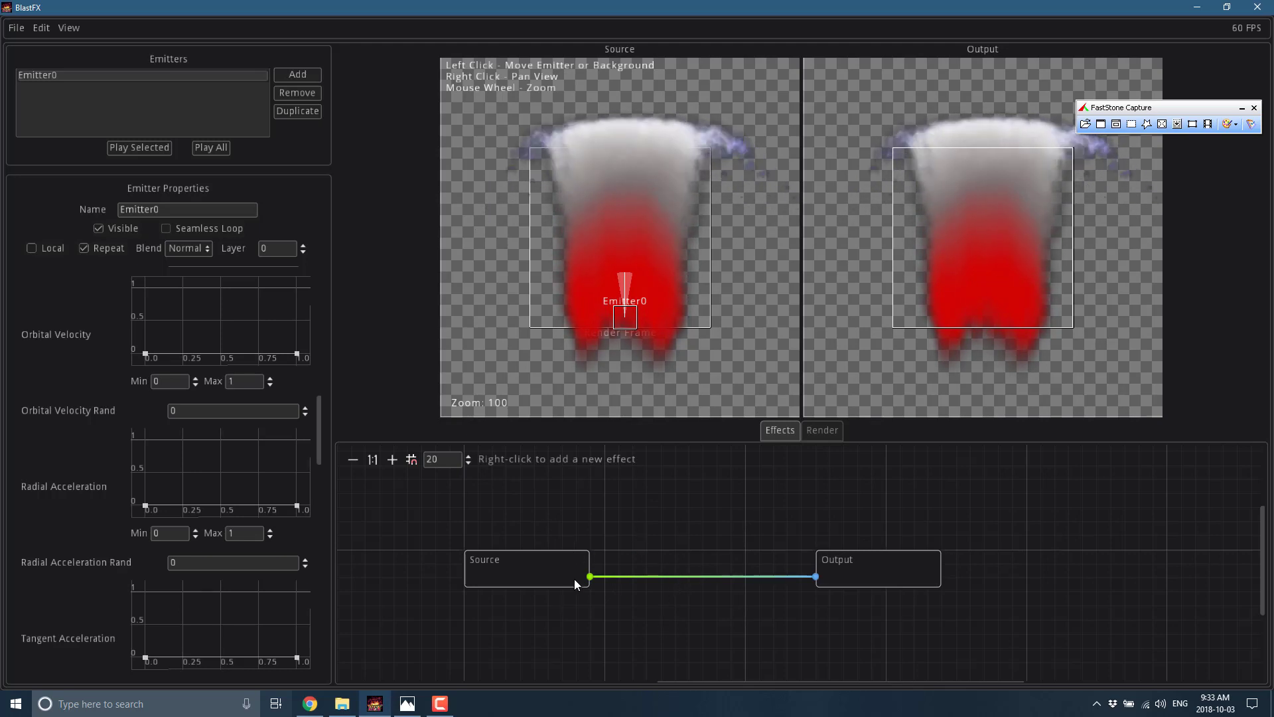
Add a Pixellation effect and wire it between Source and Output.
{"action": "right_click", "coordinate": [601, 523]}
{"action": "mouse_move", "coordinate": [623, 529]}
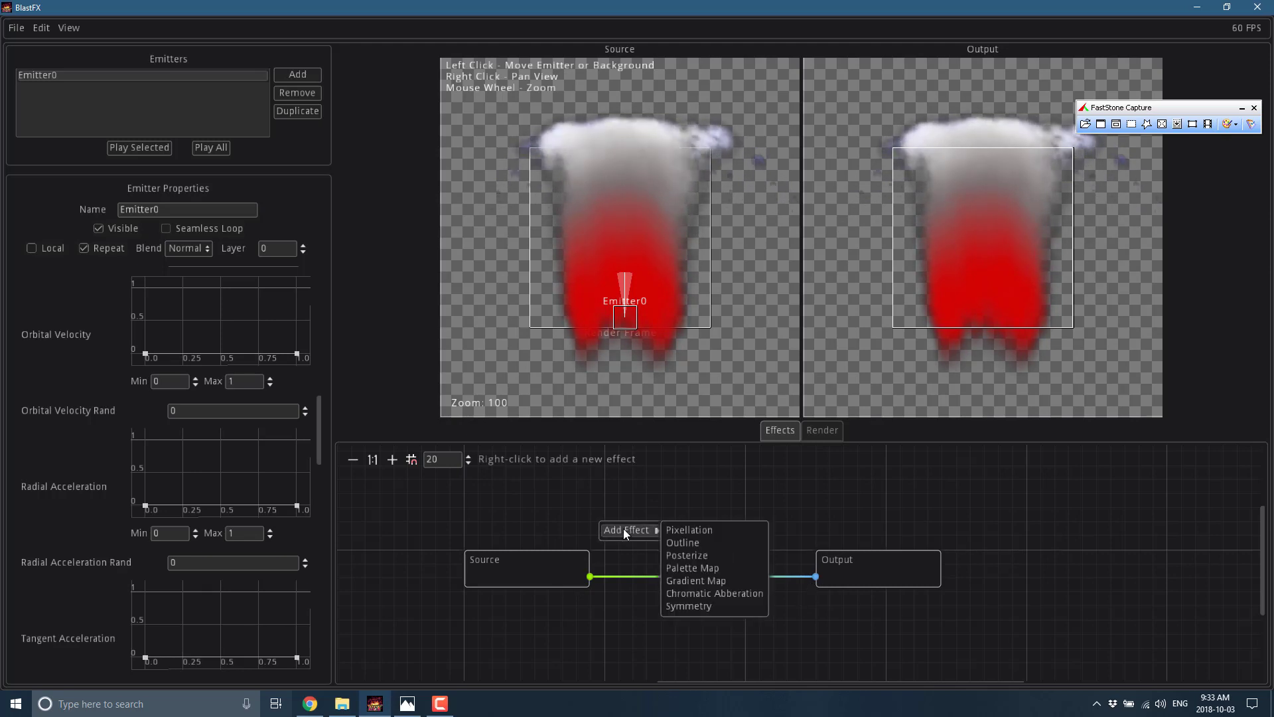
{"action": "left_click", "coordinate": [671, 532]}
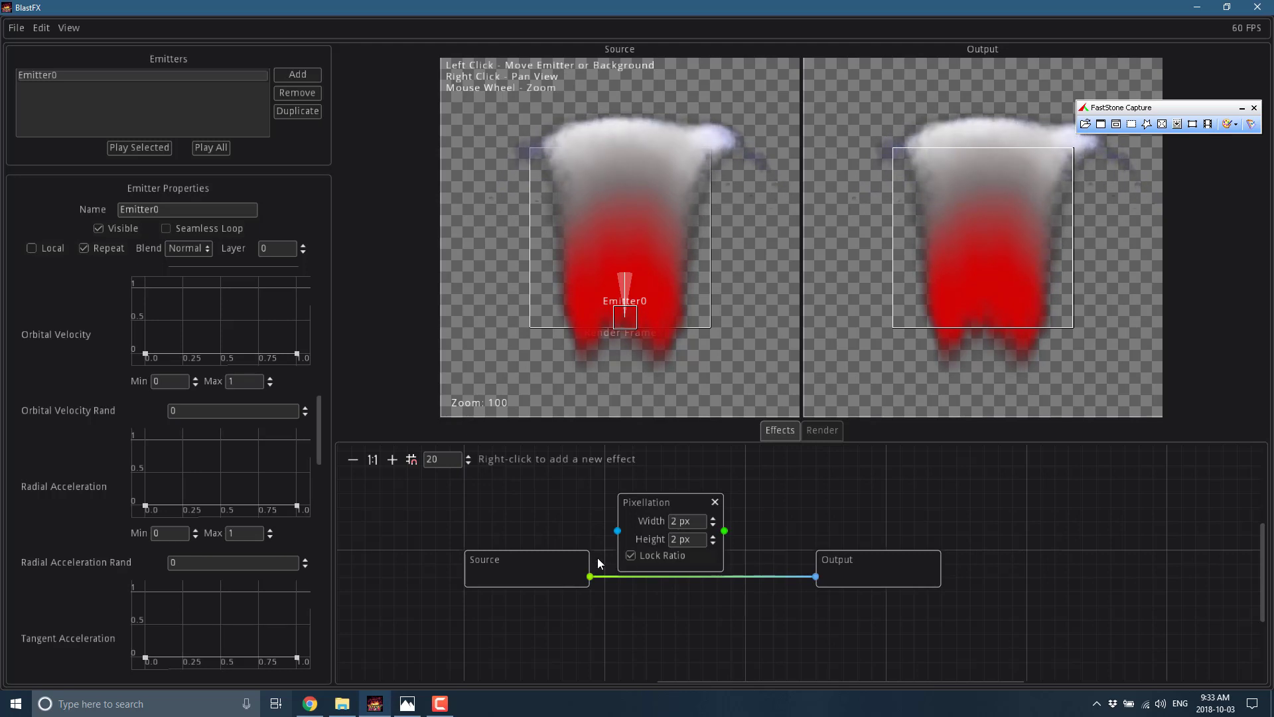
{"action": "left_click_drag", "start_coordinate": [590, 575], "coordinate": [725, 531]}
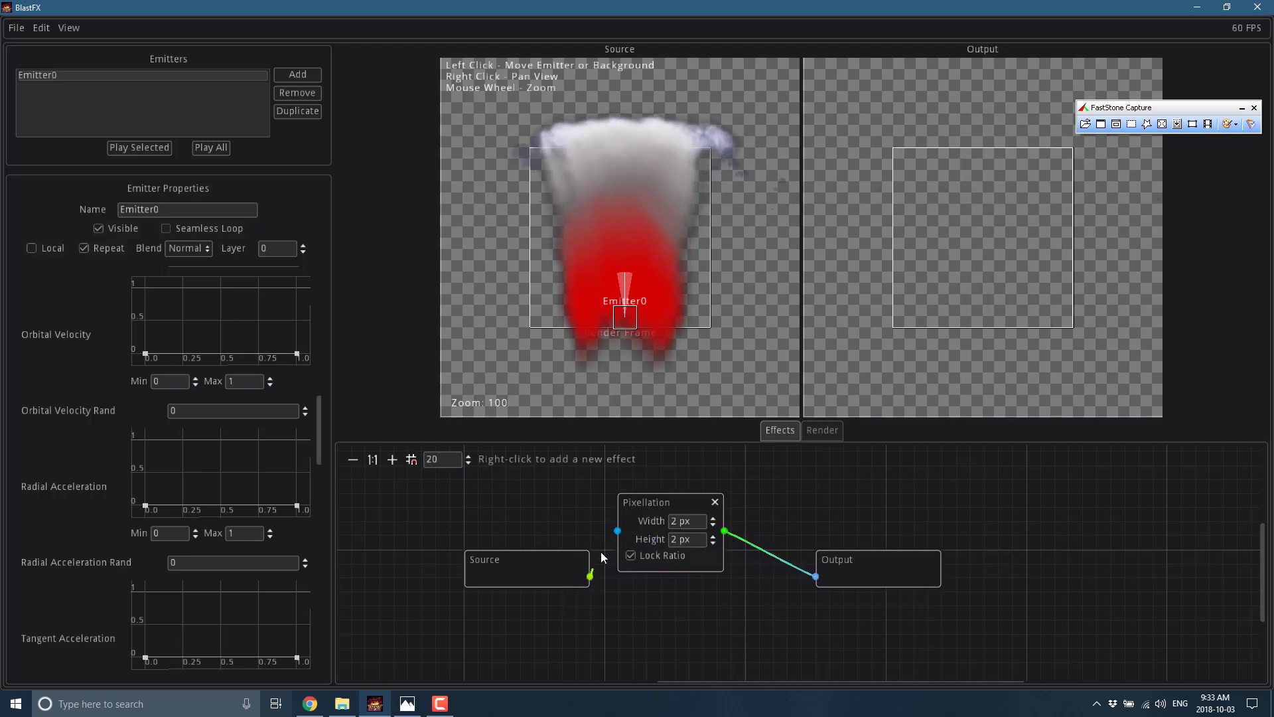
{"action": "left_click_drag", "start_coordinate": [609, 540], "coordinate": [617, 530]}
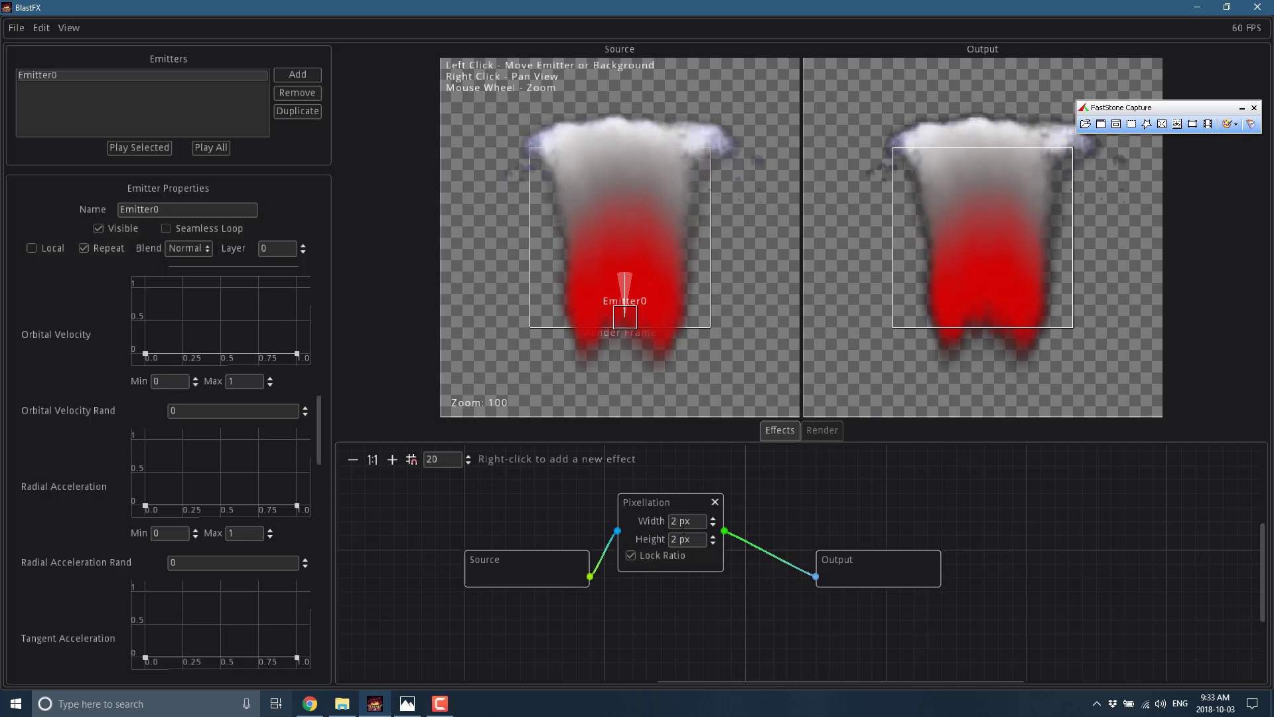
Set the Pixellation width and height to 5 px.
{"action": "double_click", "coordinate": [683, 522]}
{"action": "type", "text": "5"}
{"action": "left_click", "coordinate": [673, 539]}
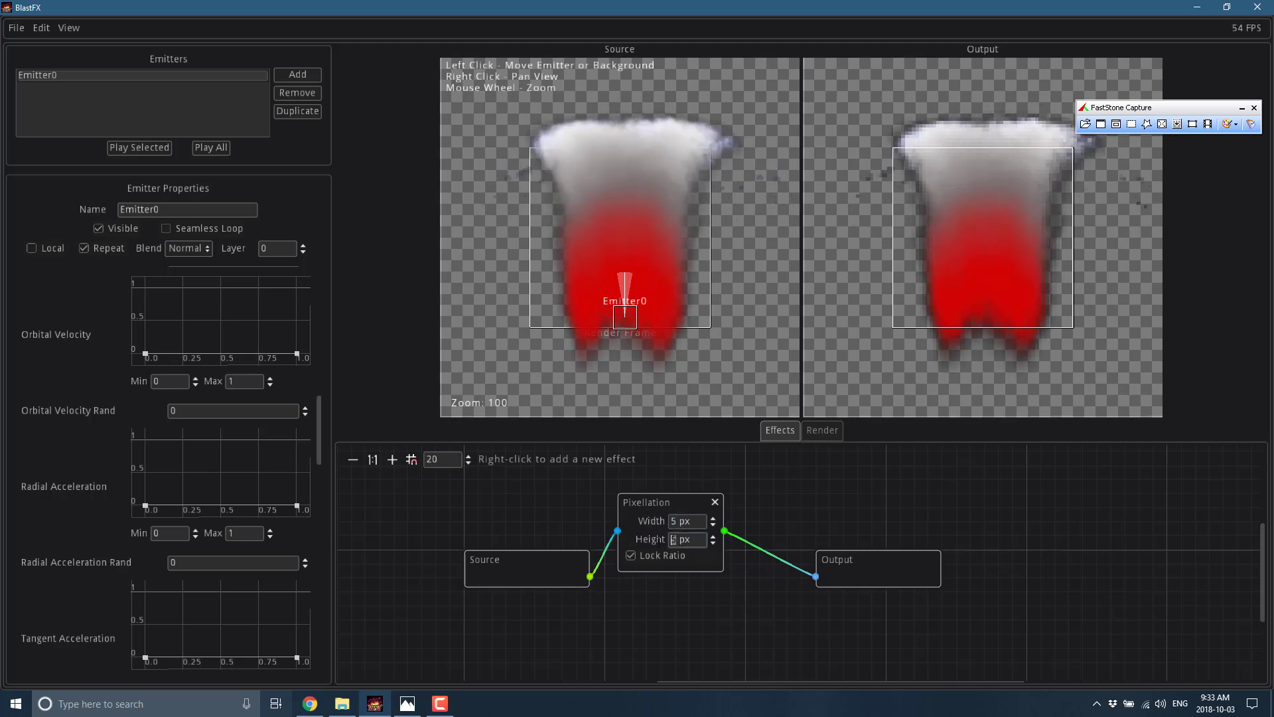
{"action": "left_click", "coordinate": [672, 521]}
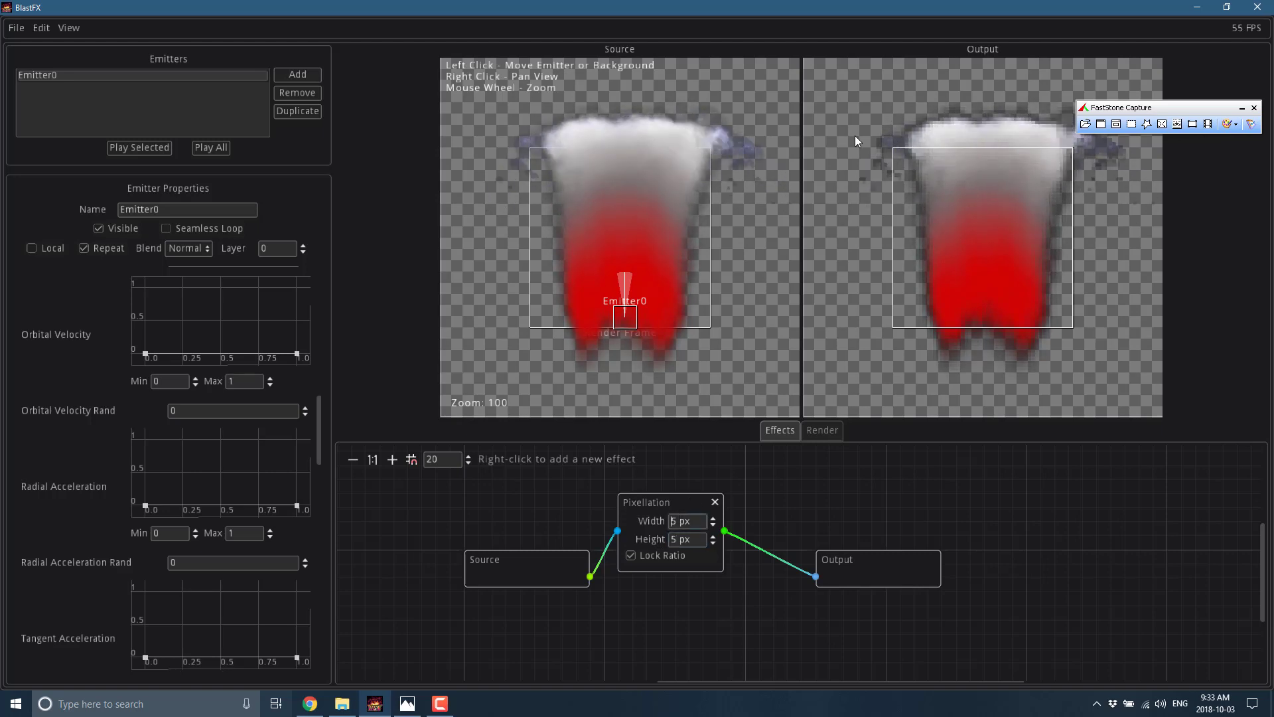
Add a Chromatic Abberation effect after Pixellation, feeding Output, with Strength at 56 %.
{"action": "right_click", "coordinate": [843, 495]}
{"action": "mouse_move", "coordinate": [876, 498]}
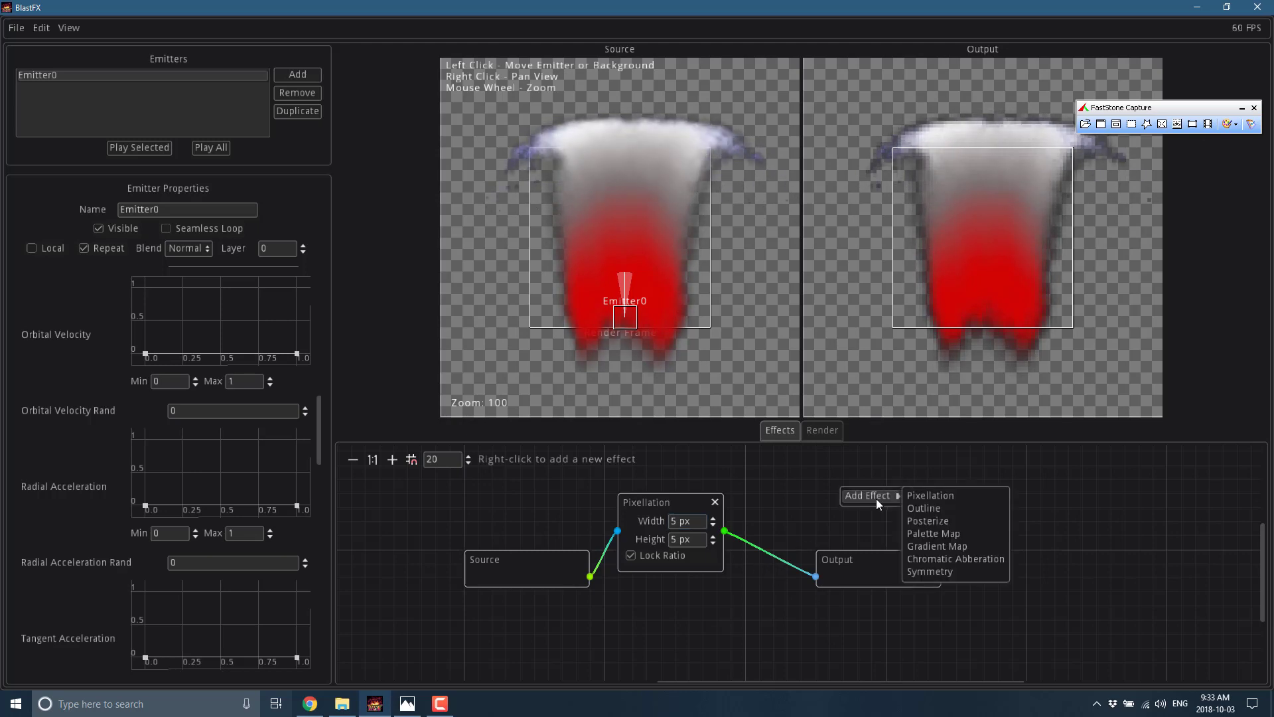
{"action": "left_click", "coordinate": [944, 558]}
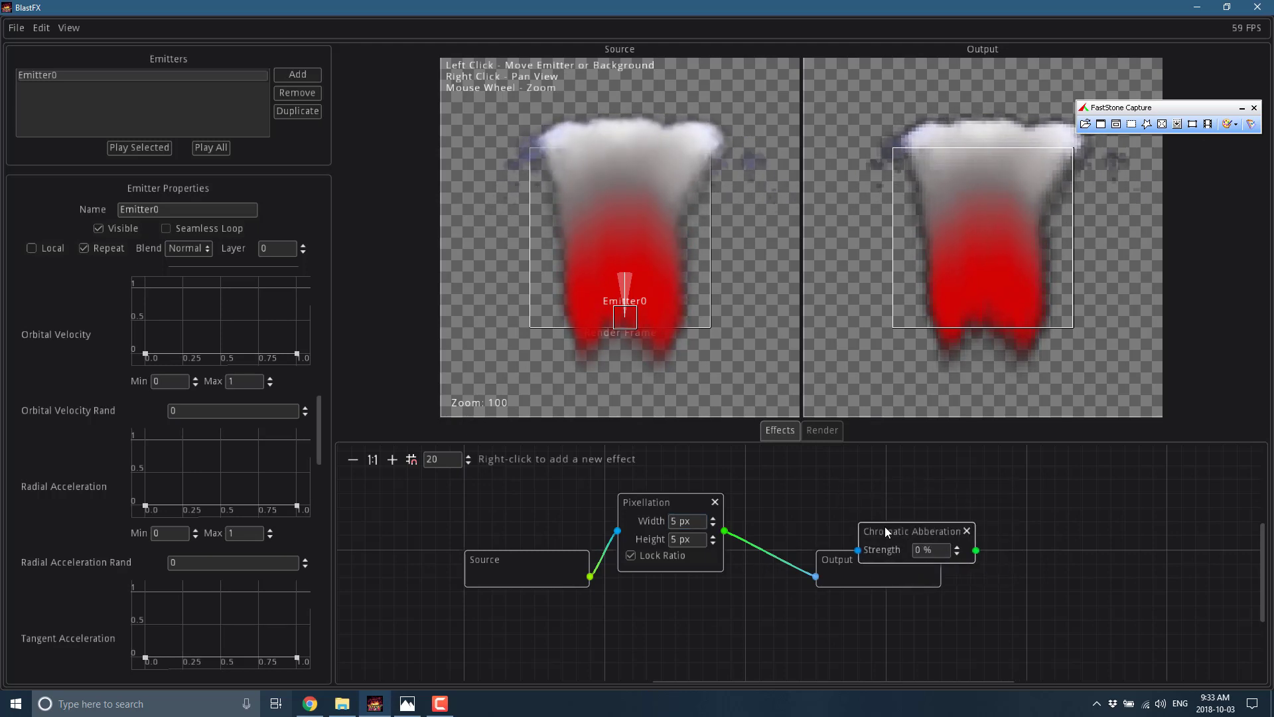
{"action": "left_click_drag", "start_coordinate": [876, 520], "coordinate": [819, 478]}
{"action": "left_click", "coordinate": [725, 531]}
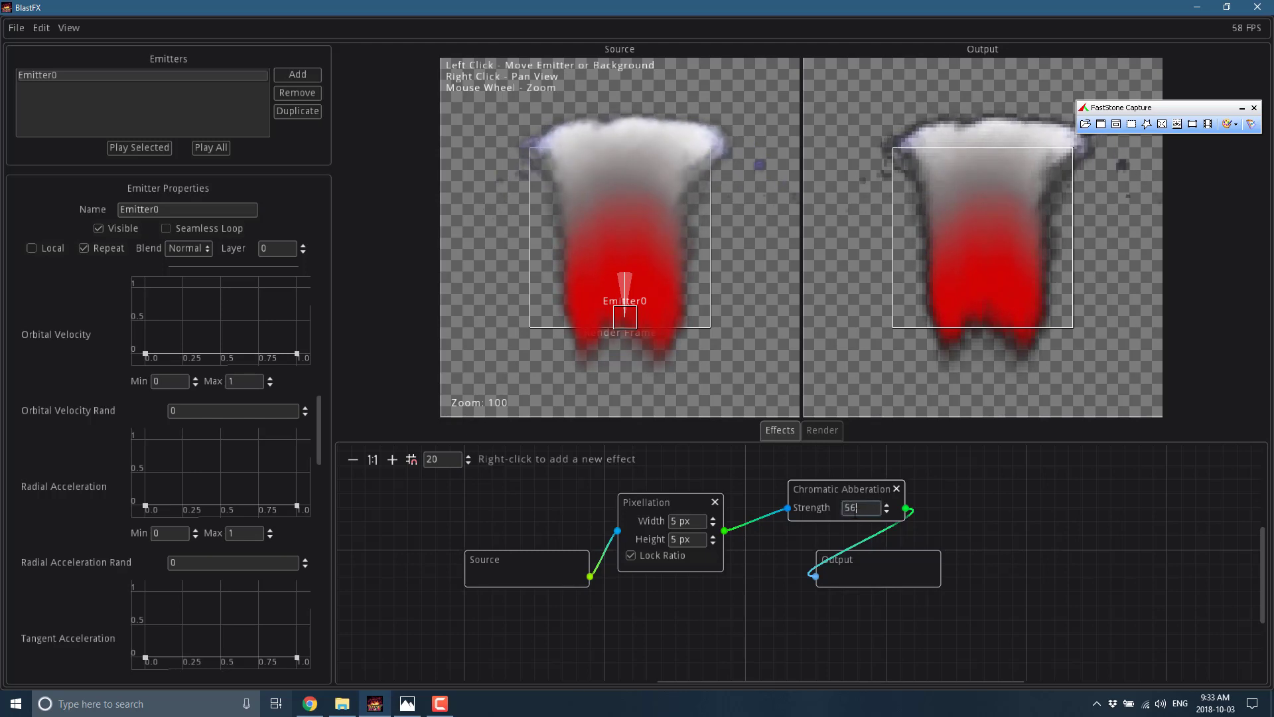
{"action": "left_click_drag", "start_coordinate": [854, 509], "coordinate": [980, 499]}
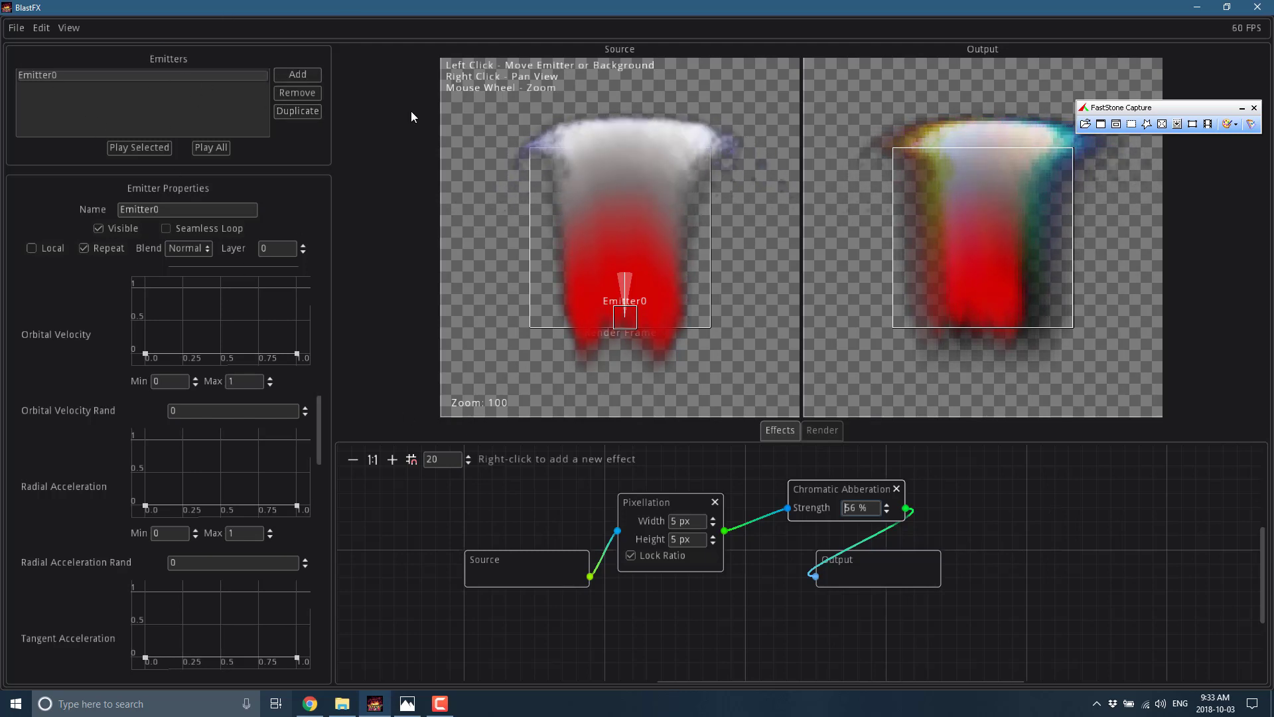
Render the effect to 60 frames of 256 × 256 for a sprite sheet preview.
{"action": "left_click", "coordinate": [827, 431]}
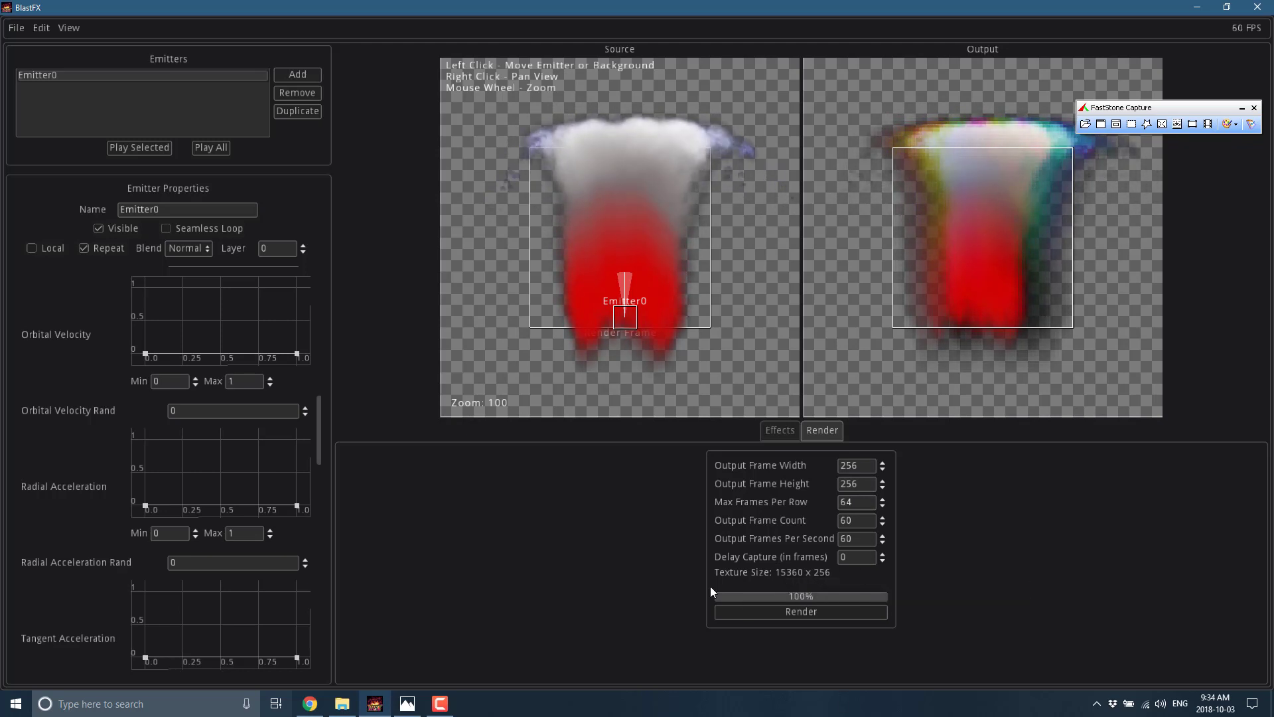
{"action": "left_click", "coordinate": [816, 619]}
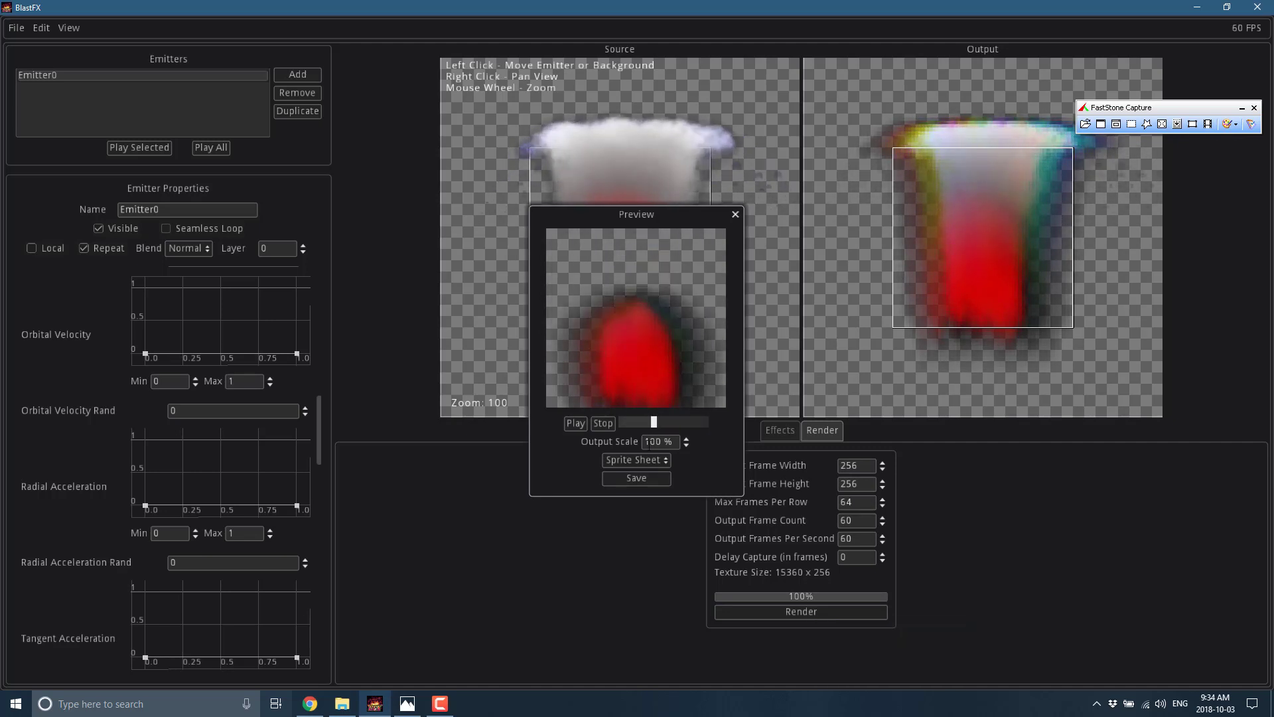
Try saving as Sprite Sheet, dismiss the demo-version notice, and close the Preview window.
{"action": "left_click", "coordinate": [668, 460]}
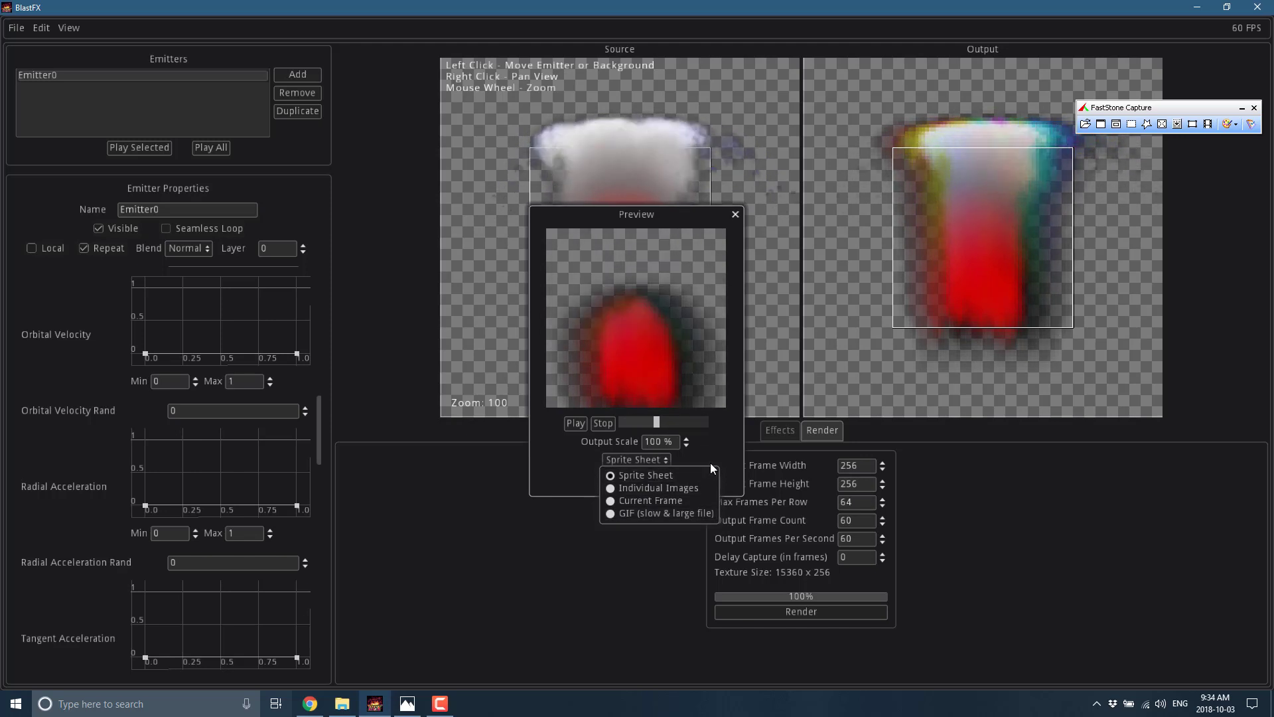
{"action": "left_click", "coordinate": [663, 475]}
{"action": "left_click", "coordinate": [644, 481]}
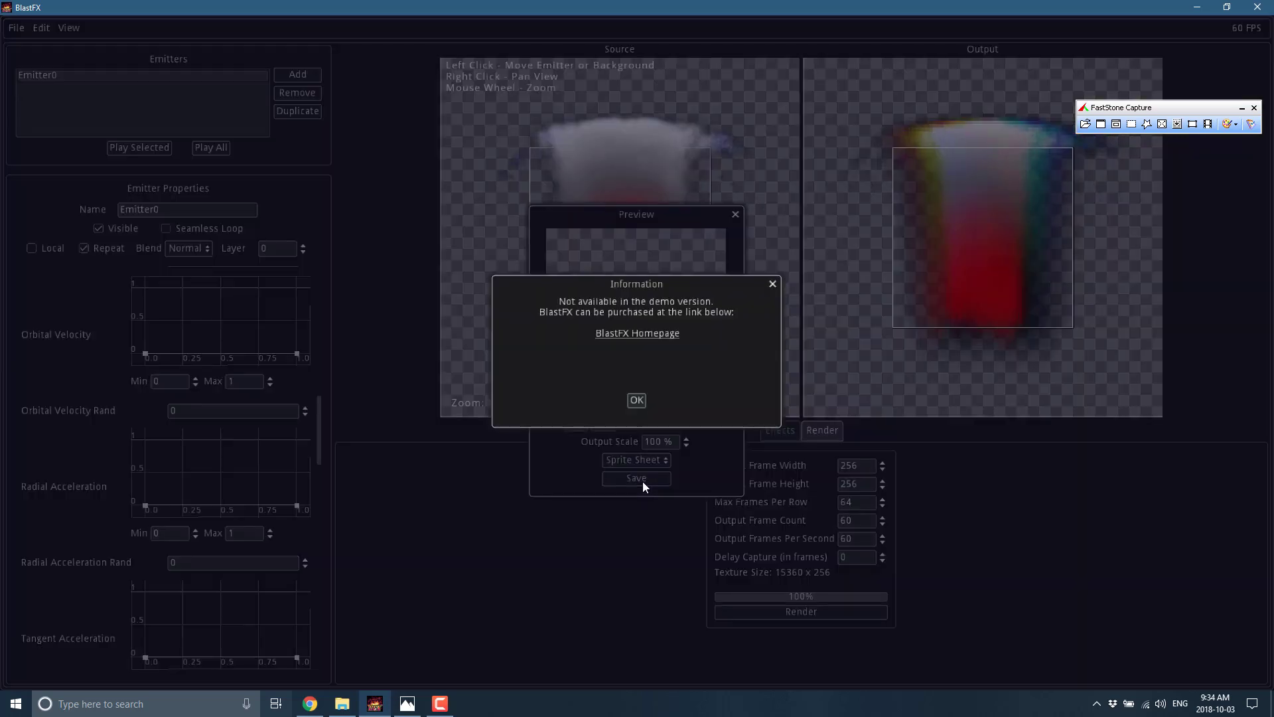
{"action": "left_click", "coordinate": [641, 401]}
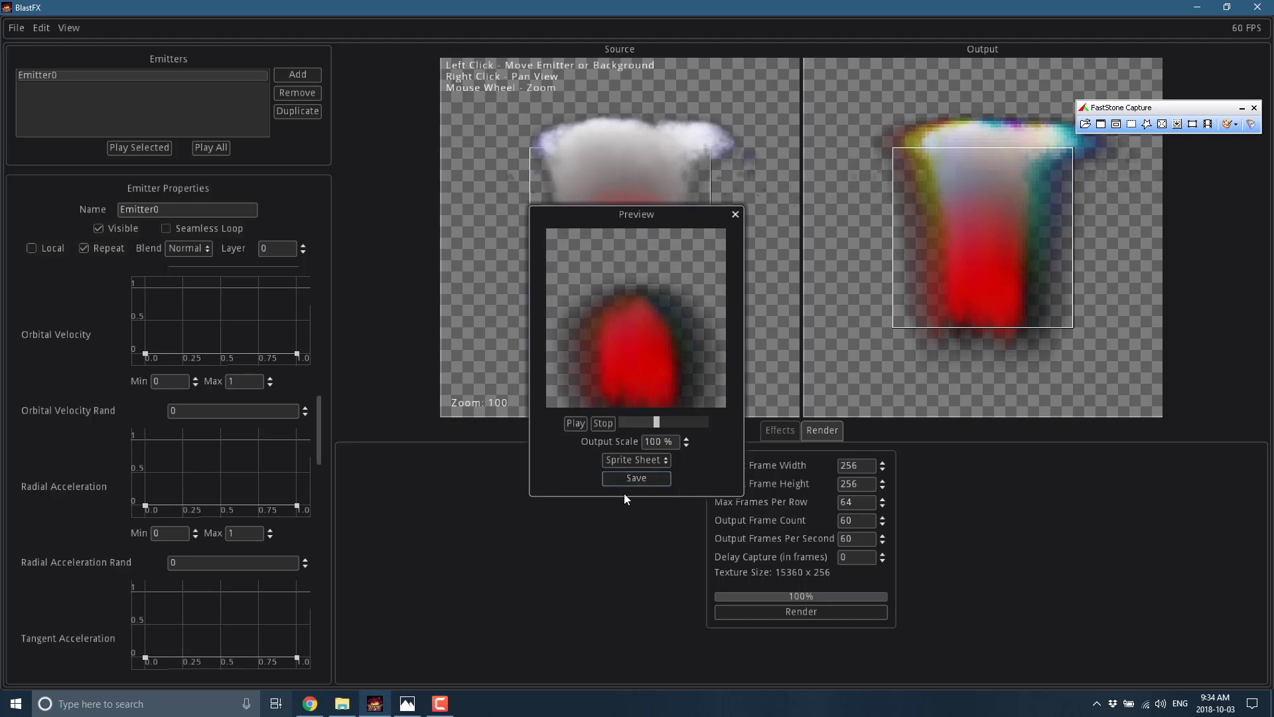
{"action": "left_click", "coordinate": [735, 216]}
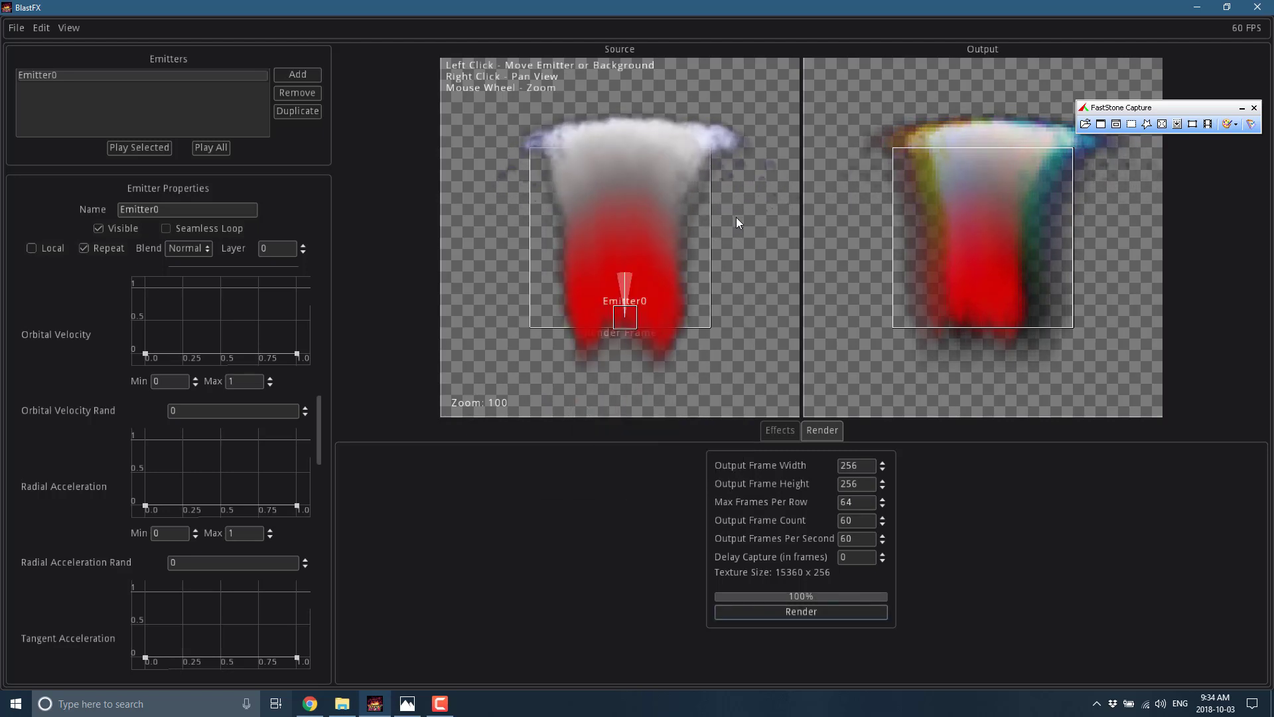